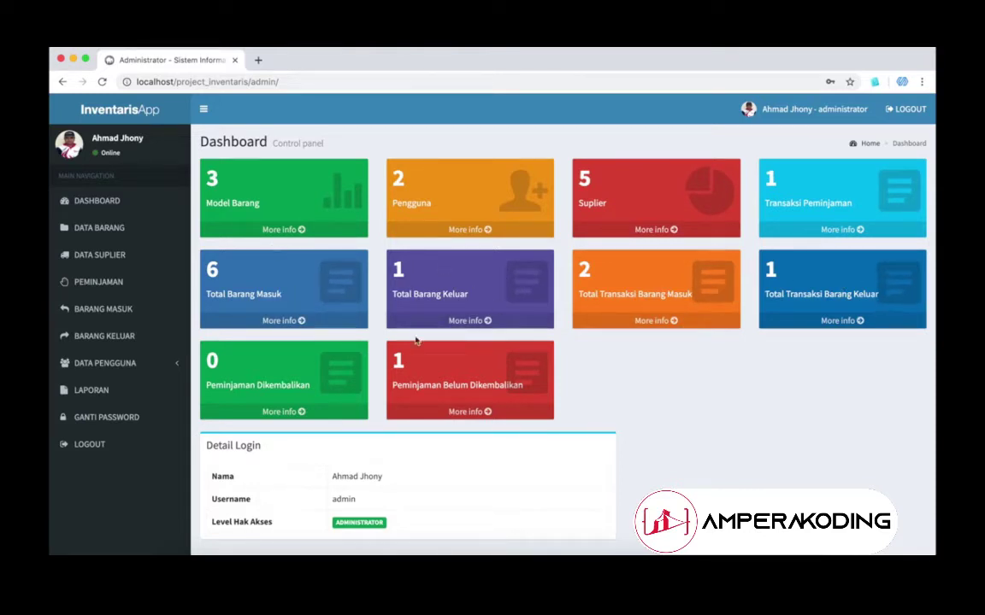
Step: Open DATA BARANG to list the items KURSI, MEJA and WC
click(133, 231)
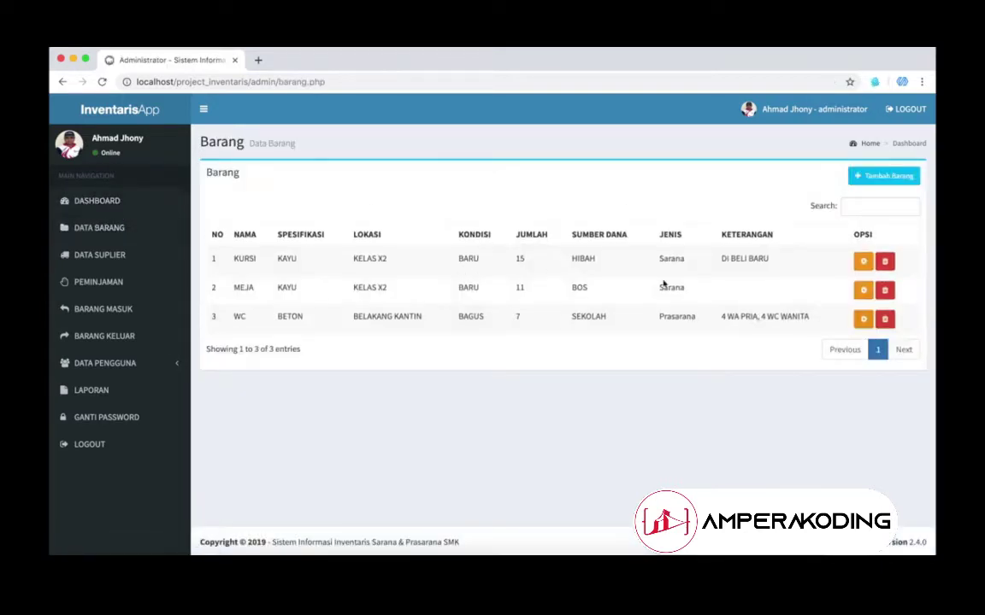
Step: Start a new item named PULPEN, specification Merek pilot, location GUDANG
click(881, 176)
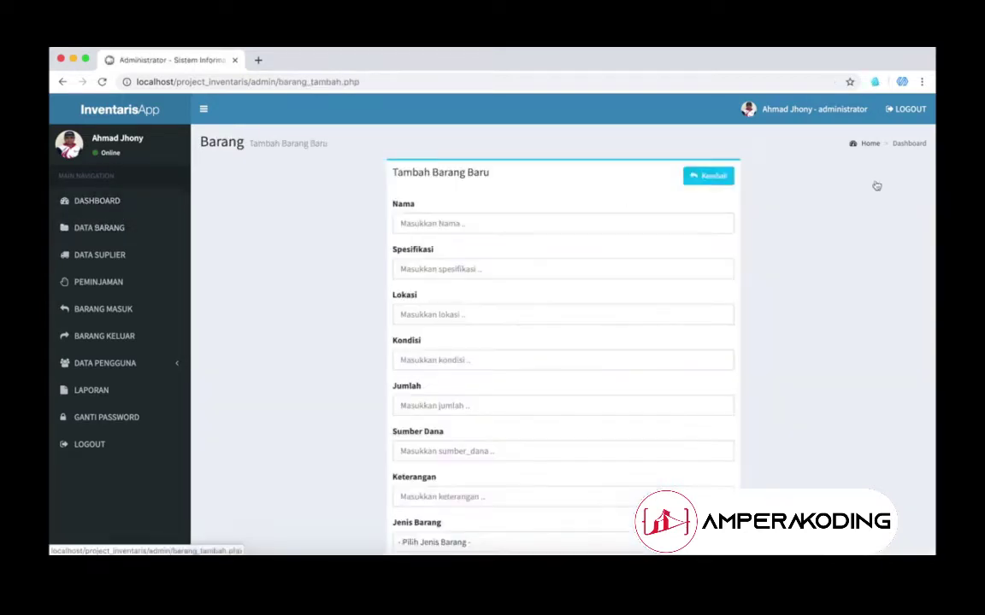
click(571, 230)
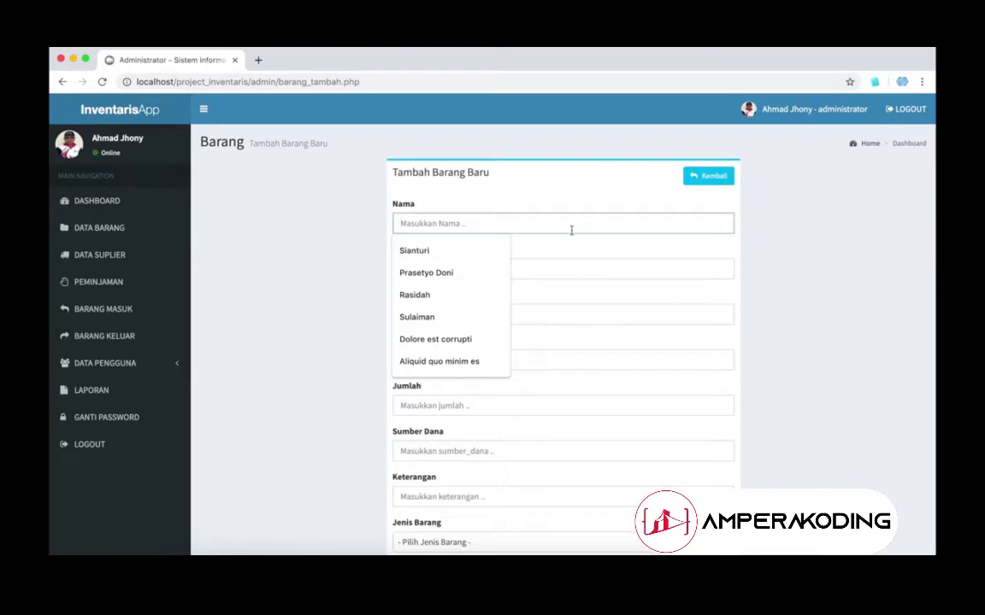
text(PULPEN)
click(557, 259)
click(551, 265)
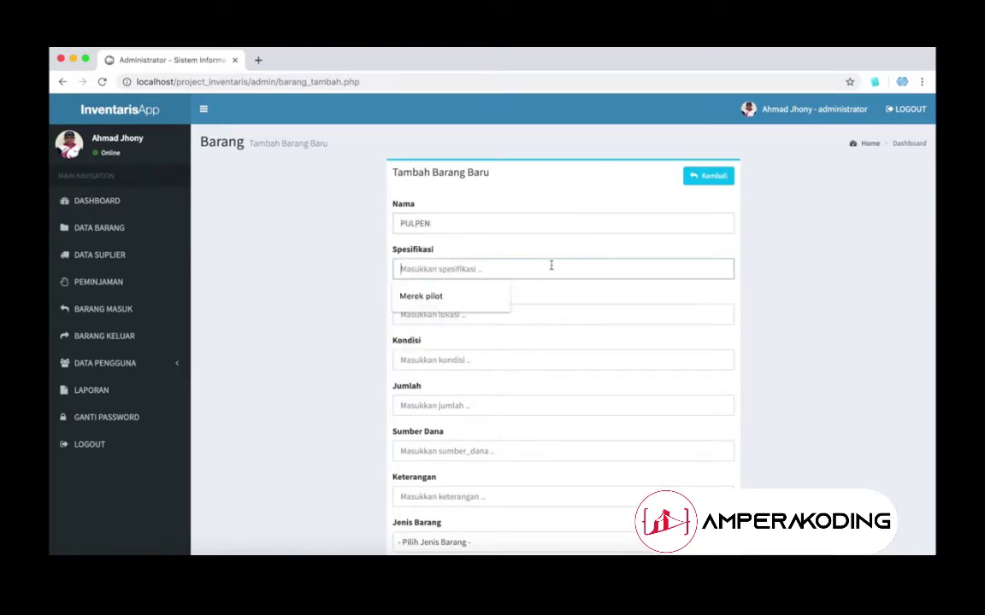
click(484, 306)
click(484, 313)
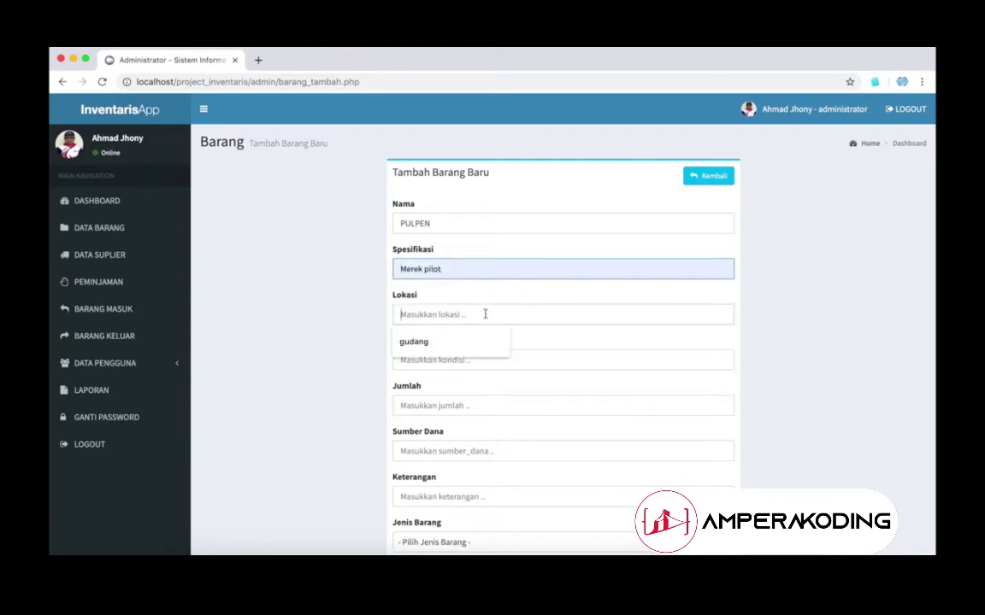
text(G)
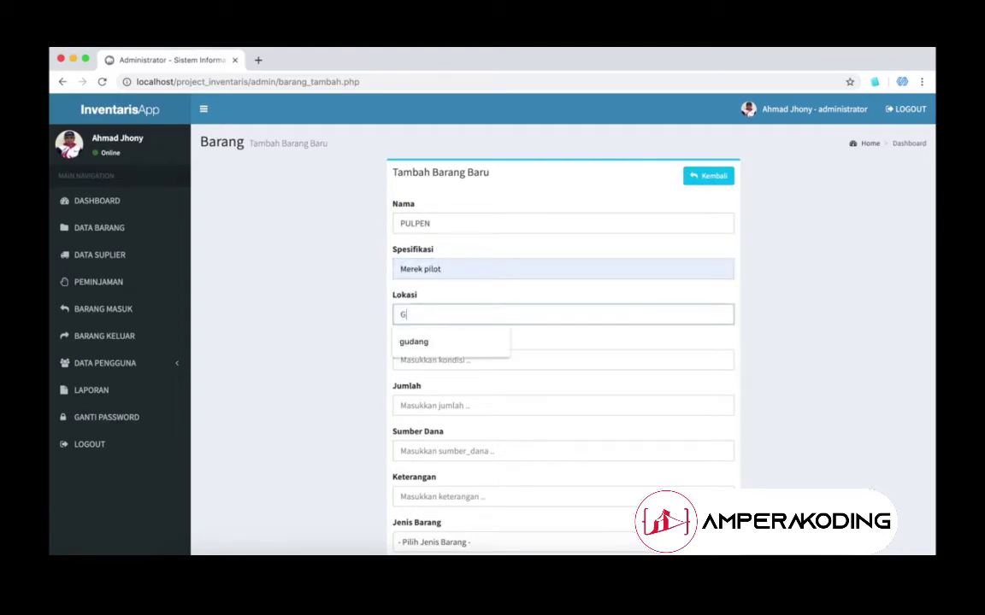
text(UDANG)
Step: Set the item's condition to BARU, quantity 100 and funding source KOPERASI
click(402, 360)
text(BARU)
click(402, 405)
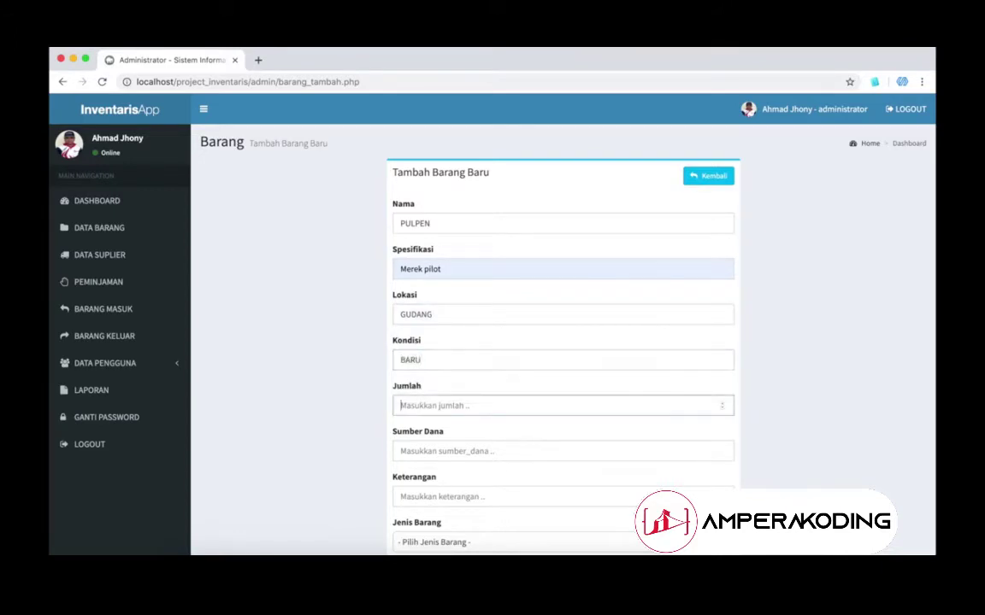
text(100)
click(402, 451)
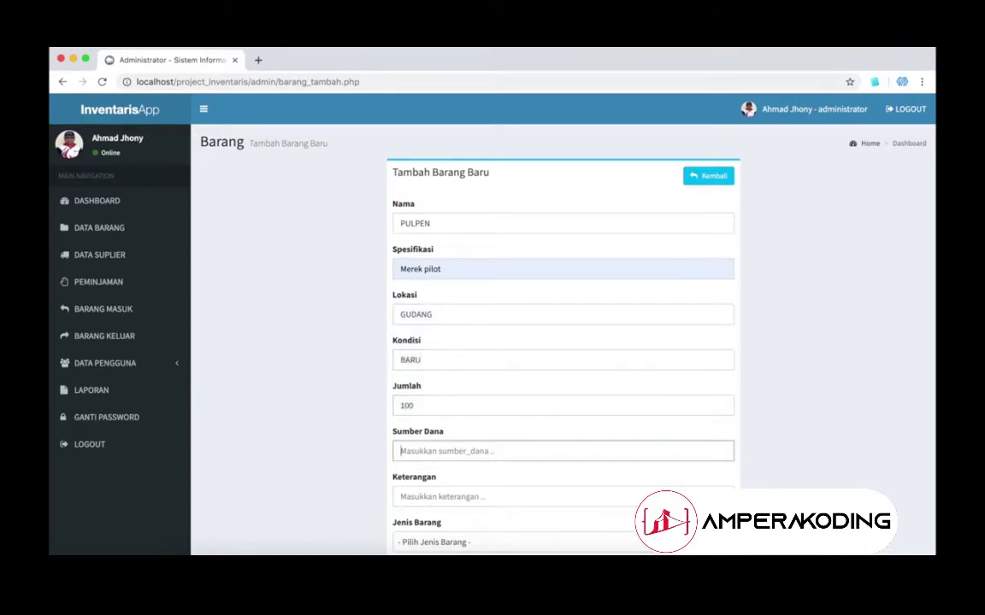
text(KOPERASI)
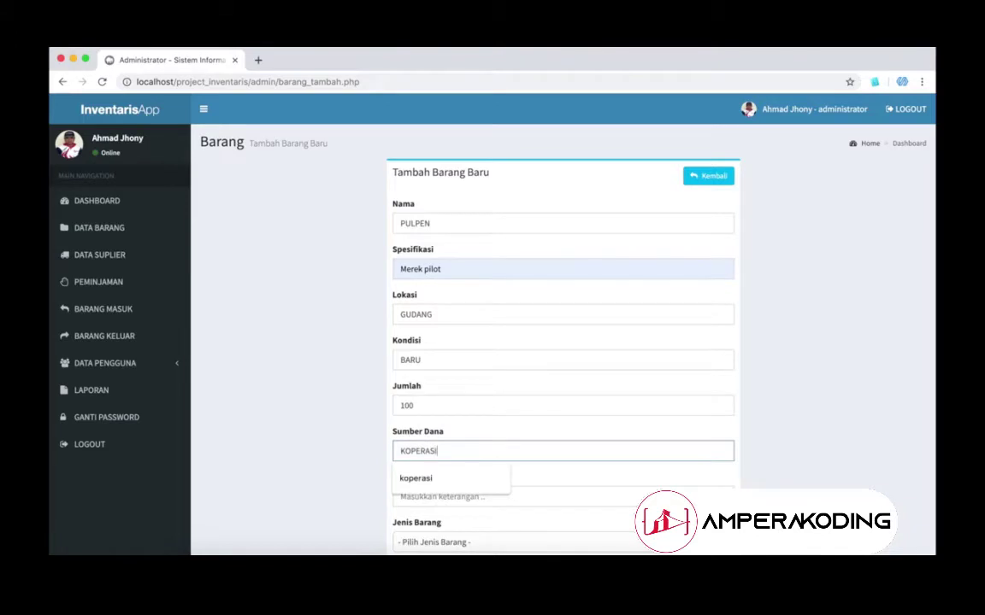
key(Tab)
Step: Enter the description beginning 'UNTUK PERLENG', choose type Sarana, and save PULPEN
scroll(458, 399, down, 3)
click(458, 400)
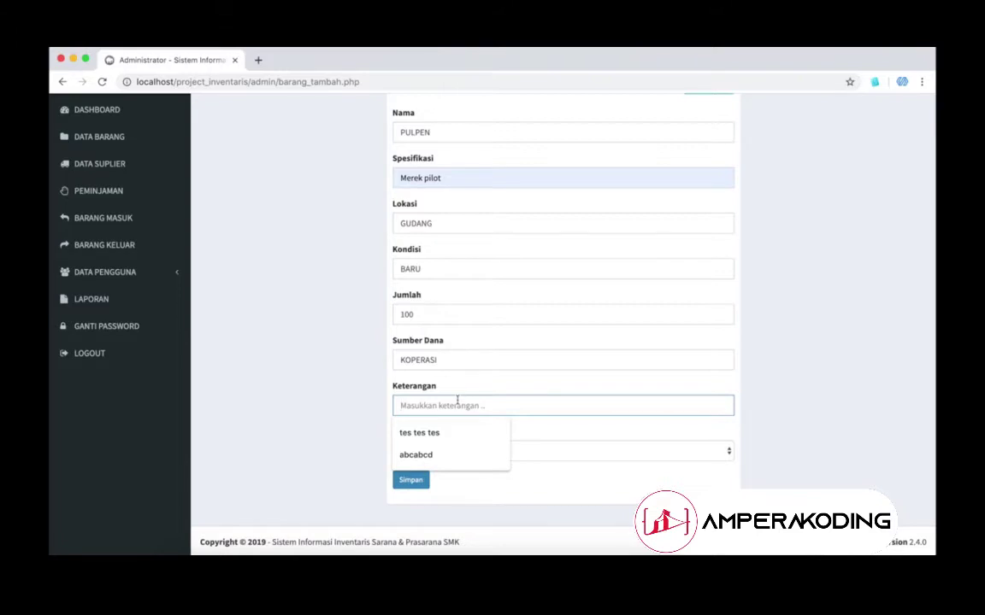
text(UNTUK PERLENGKAPAN UN)
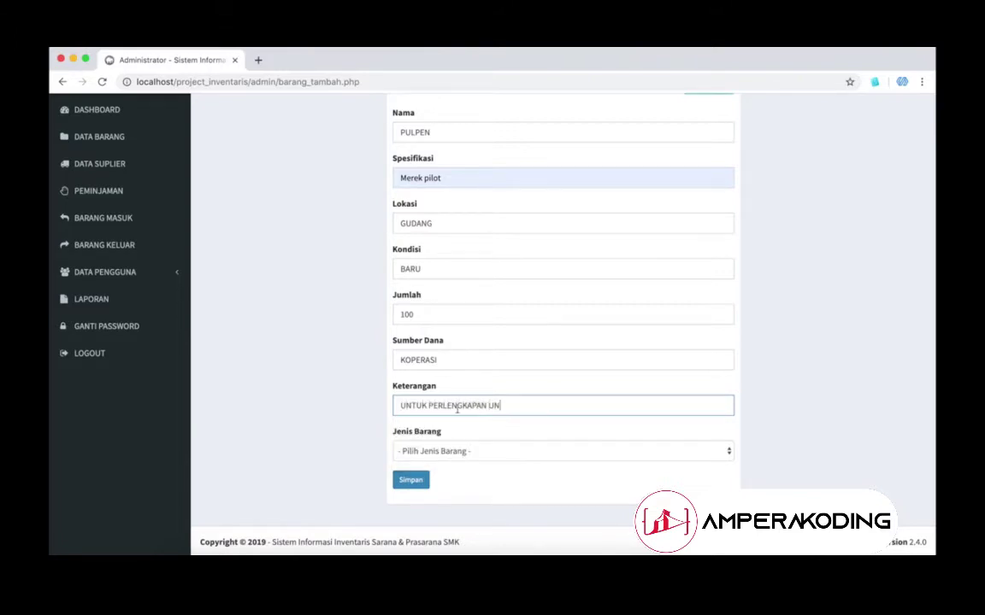
click(450, 450)
click(452, 460)
click(452, 458)
click(453, 463)
click(411, 480)
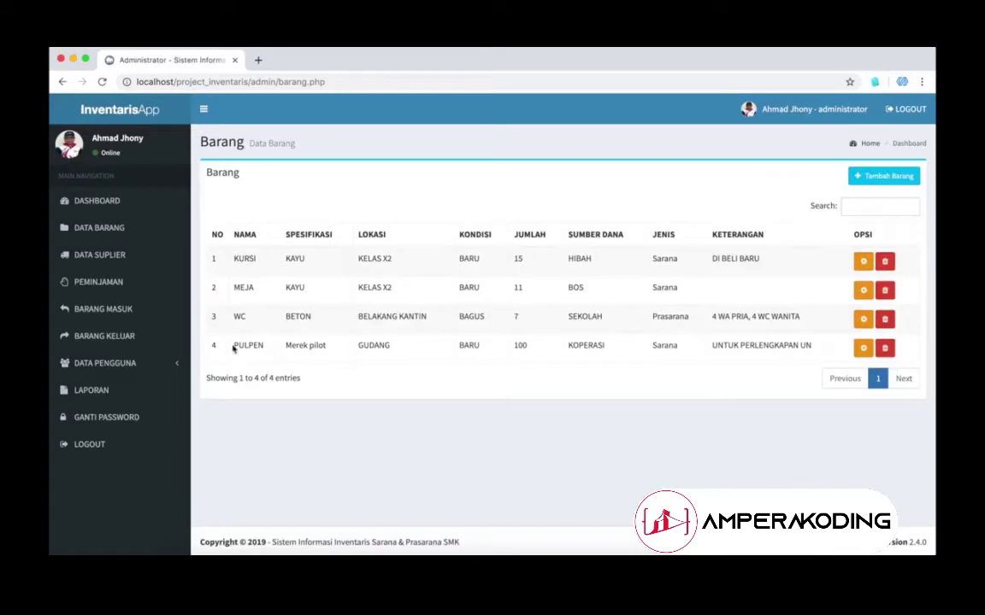
Step: Change PULPEN's specification to MEREK STANDART, save, then delete PULPEN with Hapus
drag(232, 345, 593, 363)
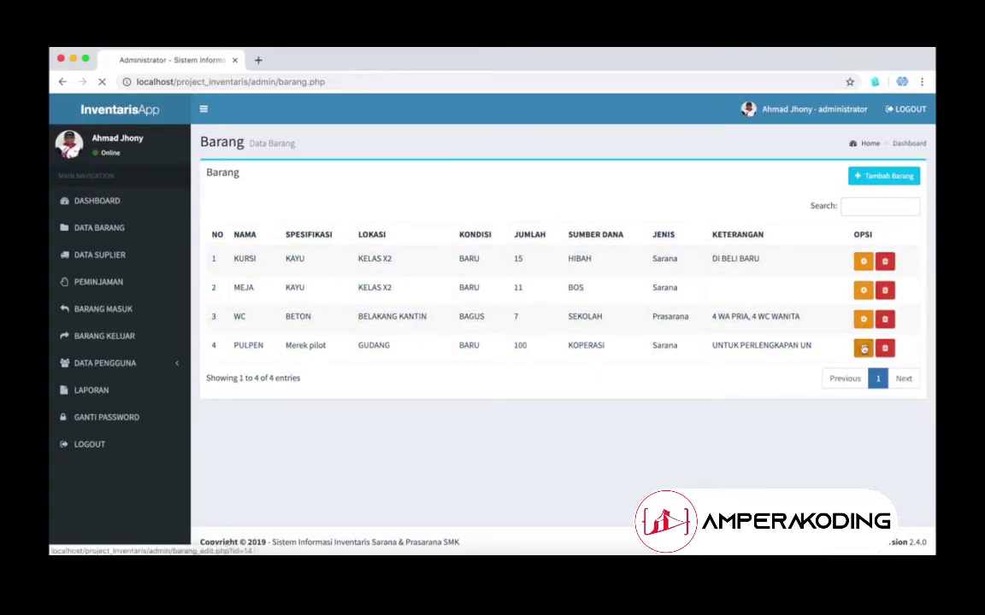
click(862, 348)
click(504, 226)
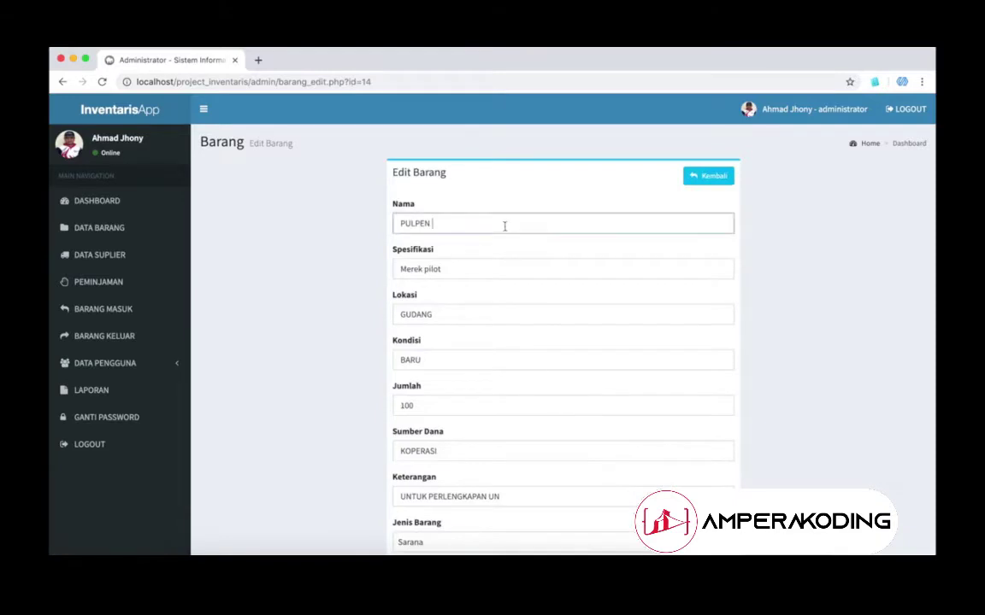
double_click(434, 269)
text(STANDART)
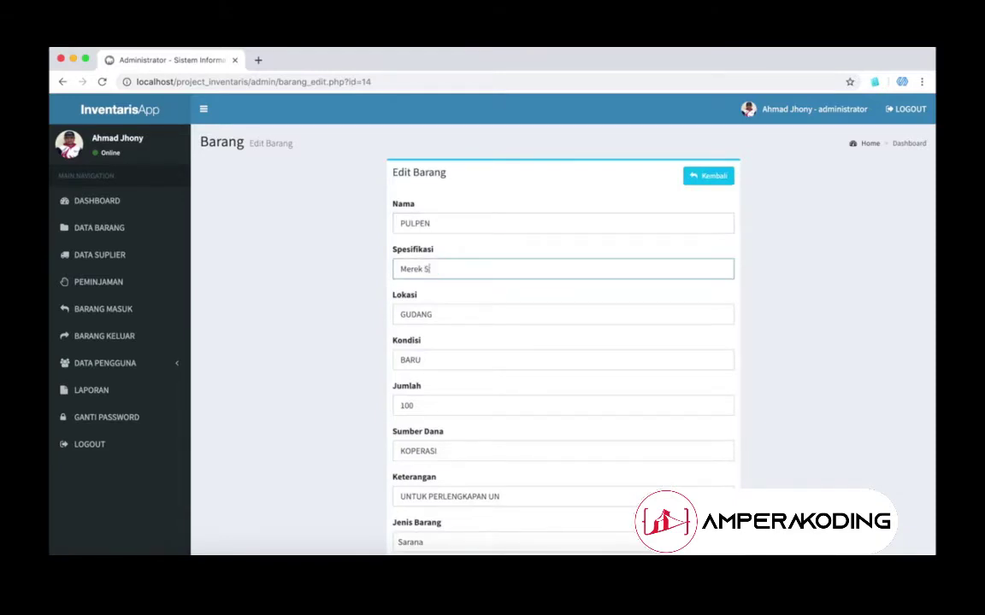
double_click(416, 268)
text(MEREK)
scroll(562, 384, down, 3)
click(411, 477)
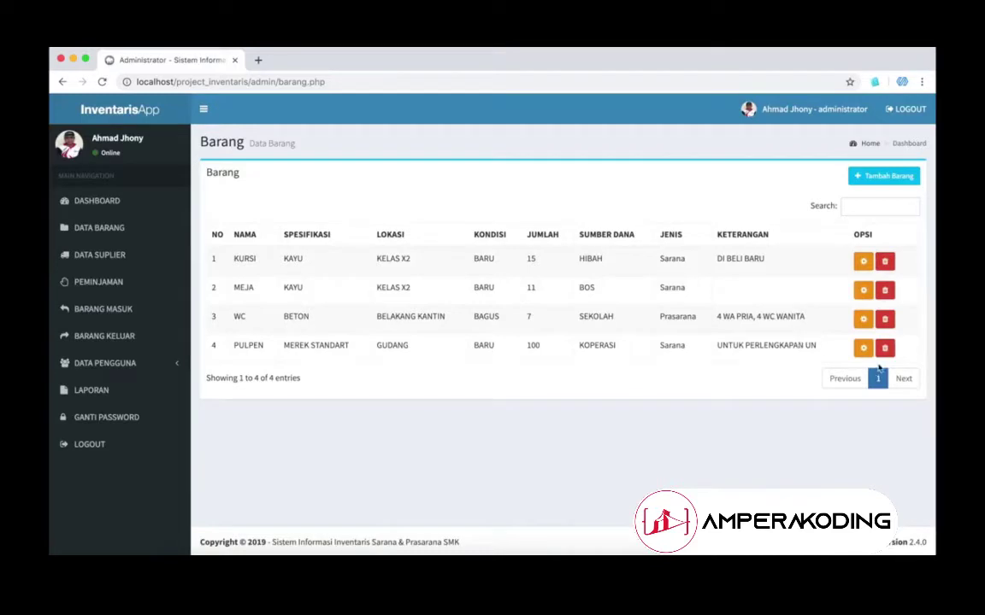
click(884, 348)
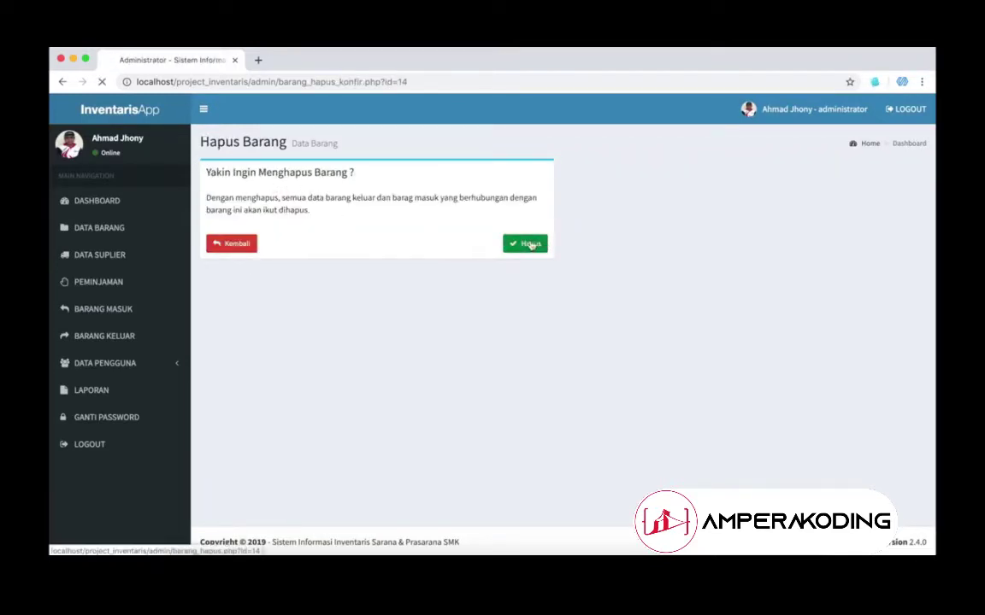
click(529, 244)
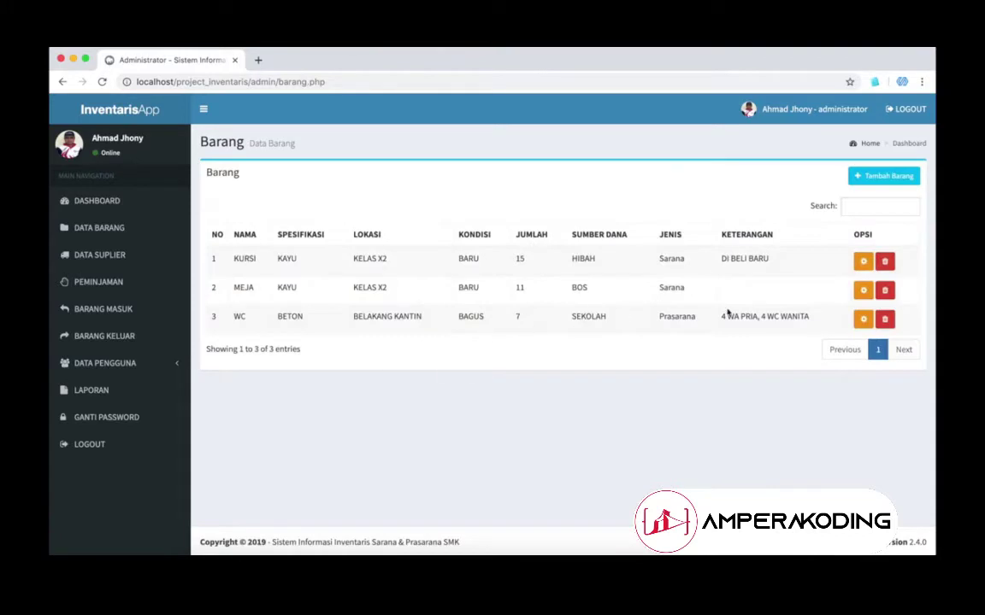
Step: Start another new item named PENSIL 2B
click(881, 176)
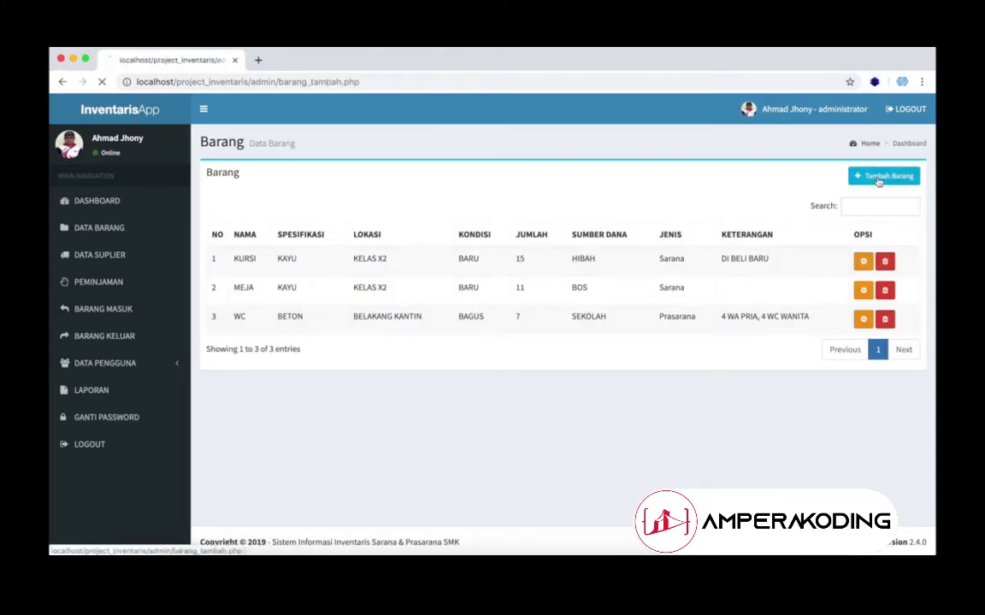
click(569, 219)
text(PENSIL)
key(Tab)
text(PEN)
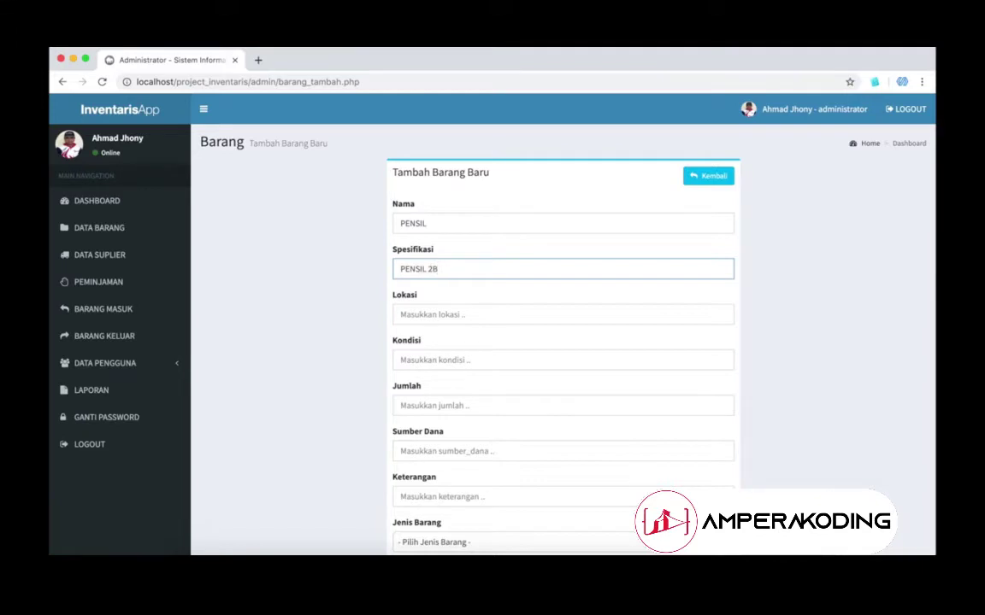
click(563, 219)
text(2B)
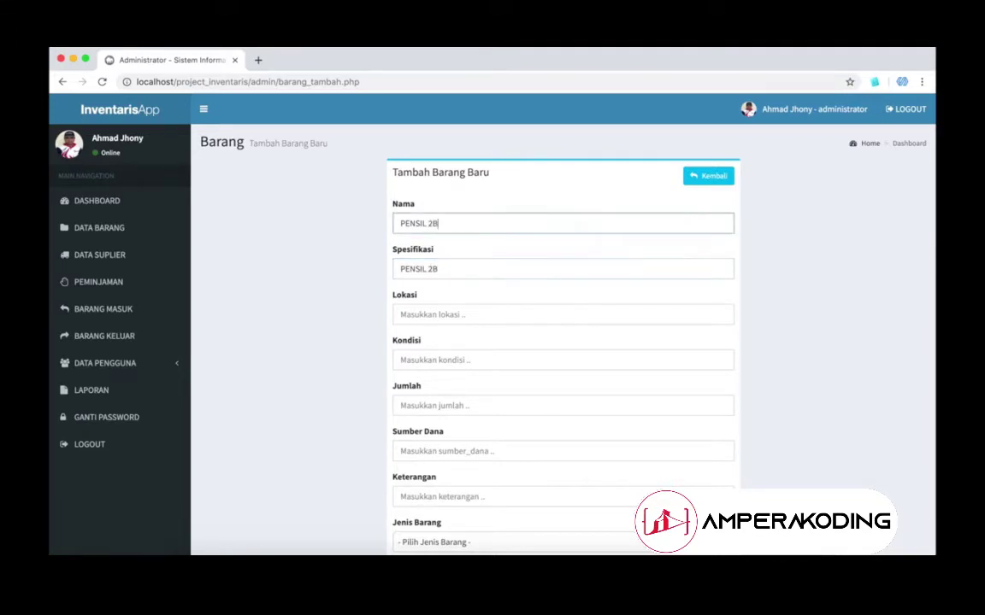
Step: Set PENSIL 2B's location GUDANG, condition BARU and quantity 200
click(525, 311)
text(GUDANG)
key(Tab)
text(Ba)
key(Down)
key(Down)
key(Return)
key(Tab)
text(2)
Step: Add funding KEUANGAN KAS, description BARU, type Prasarana, and save PENSIL 2B
scroll(501, 319, down, 2)
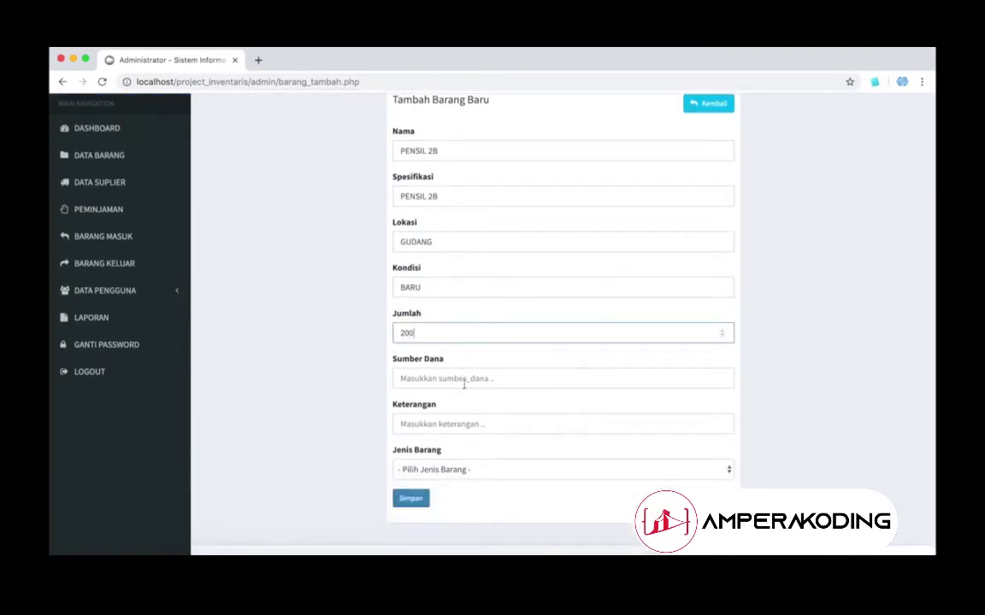
click(464, 381)
text(KEUANGAN KAS)
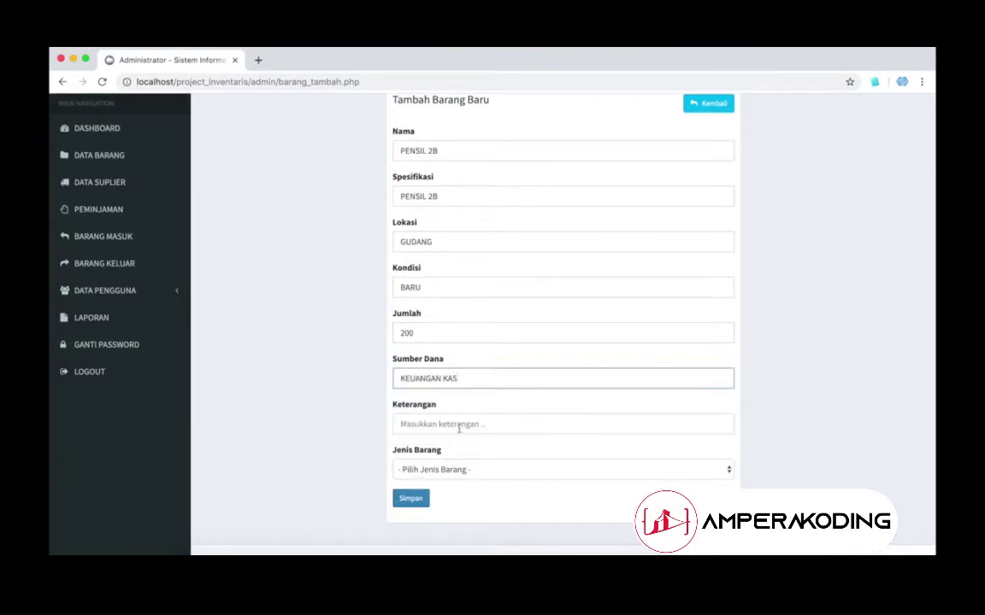
click(458, 424)
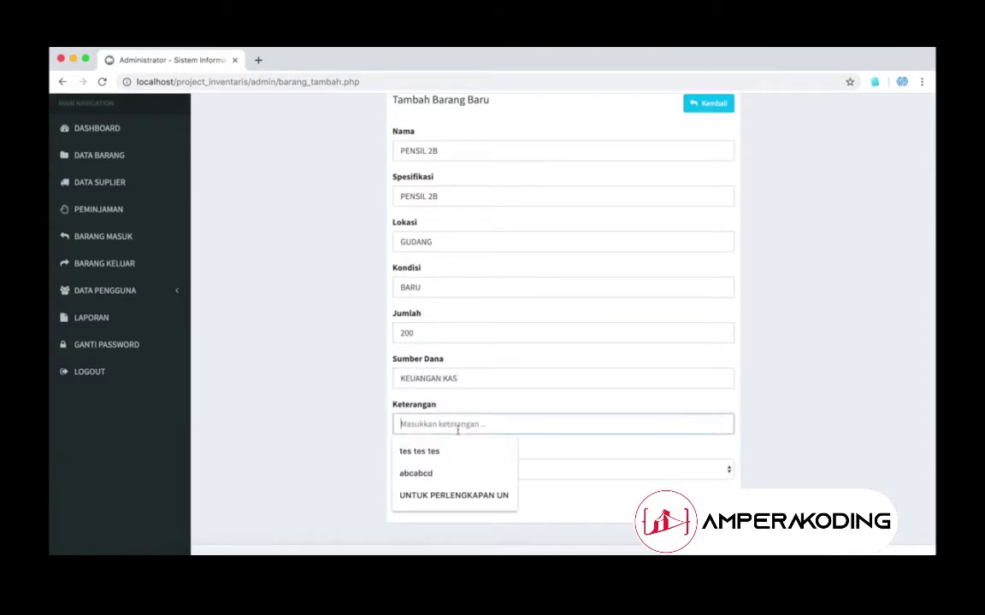
text(BARU)
key(Tab)
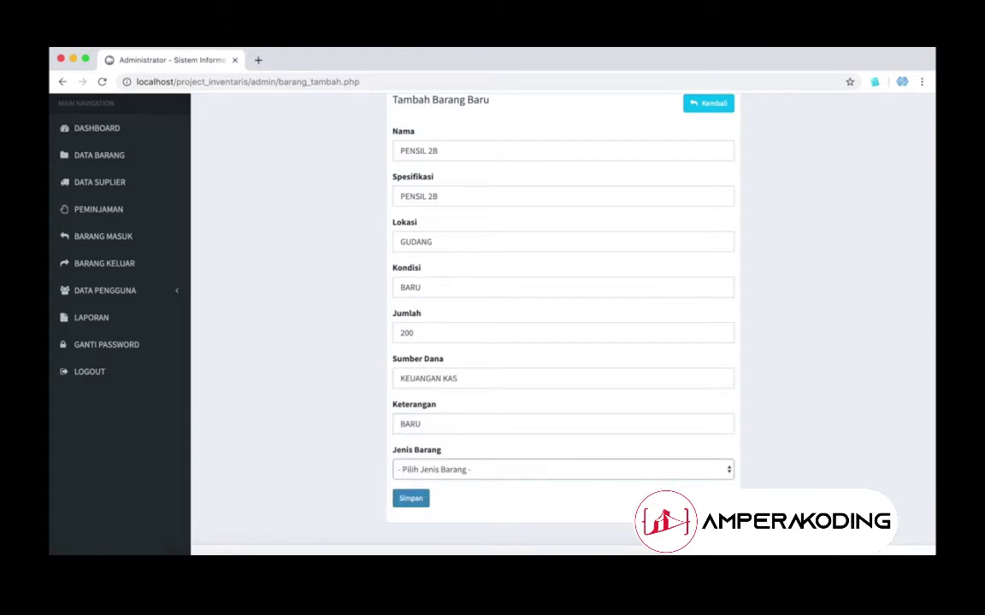
click(444, 471)
click(417, 492)
click(413, 501)
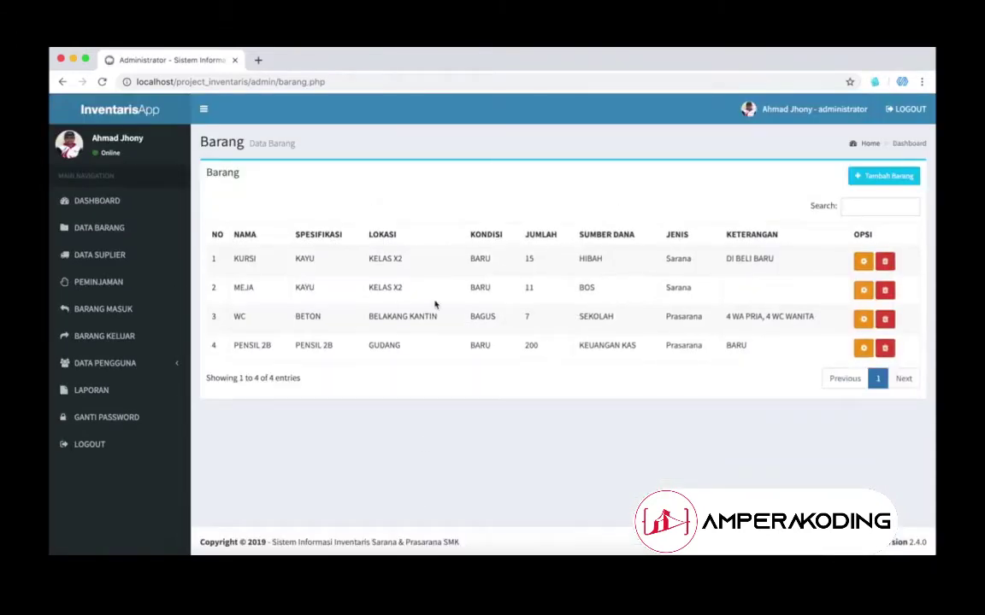
Step: Edit PENSIL 2B so its item type is Sarana and save
click(863, 350)
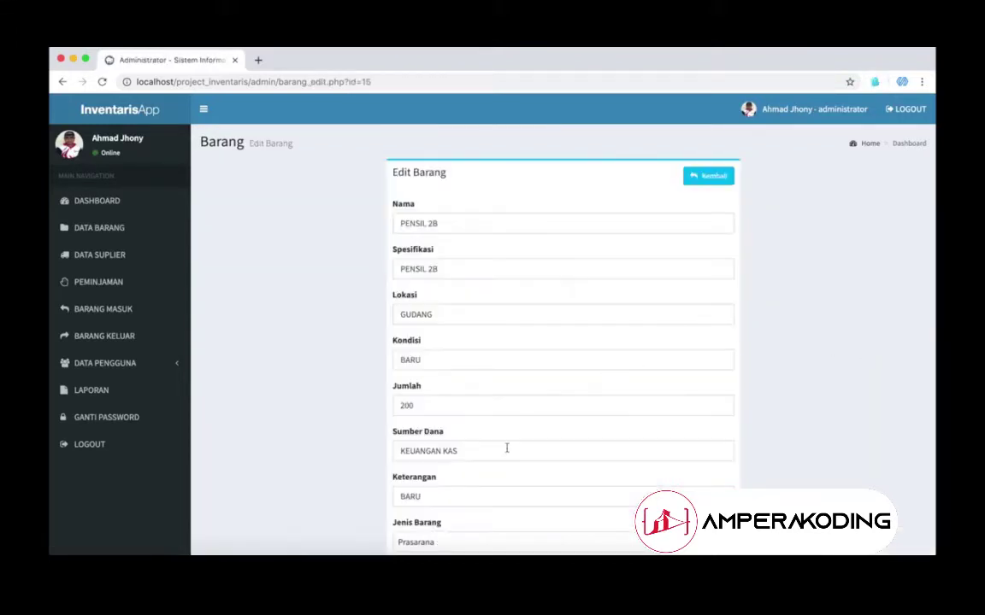
scroll(507, 451, down, 2)
click(479, 454)
click(466, 441)
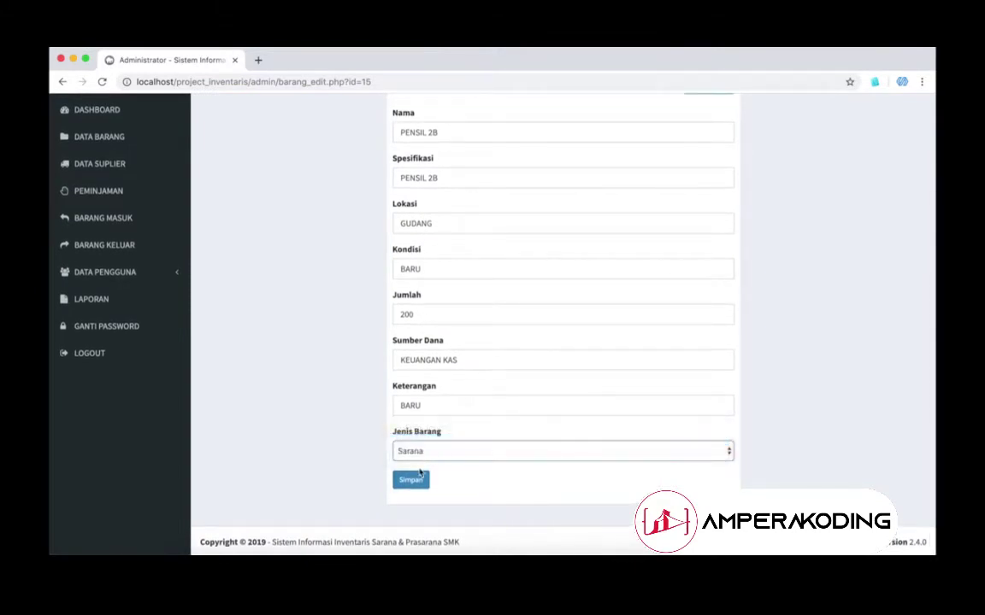
click(410, 480)
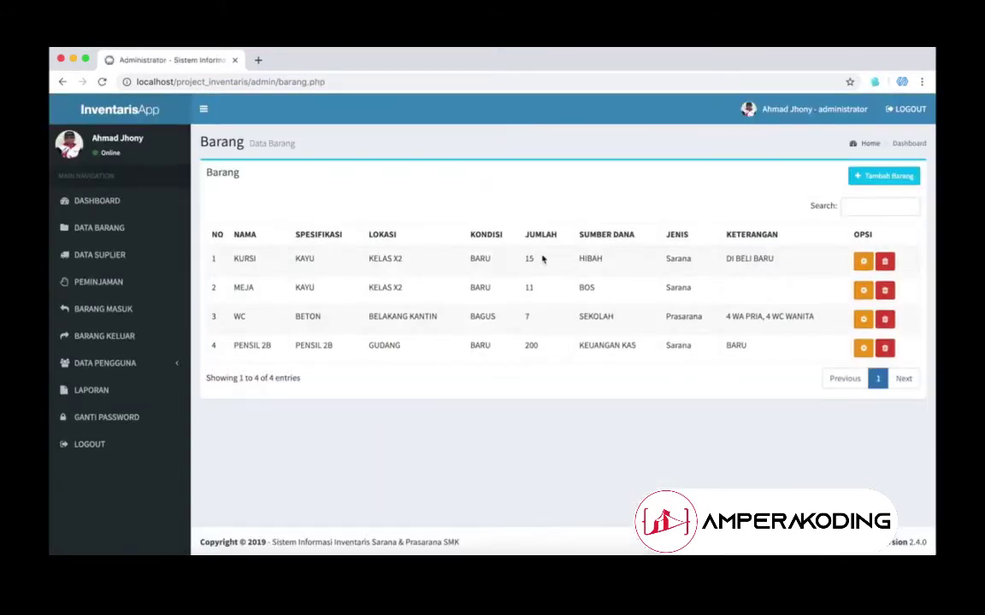
Step: Add supplier CV ADIPTA NUGRAHA with its Tangerang address and phone number
click(113, 261)
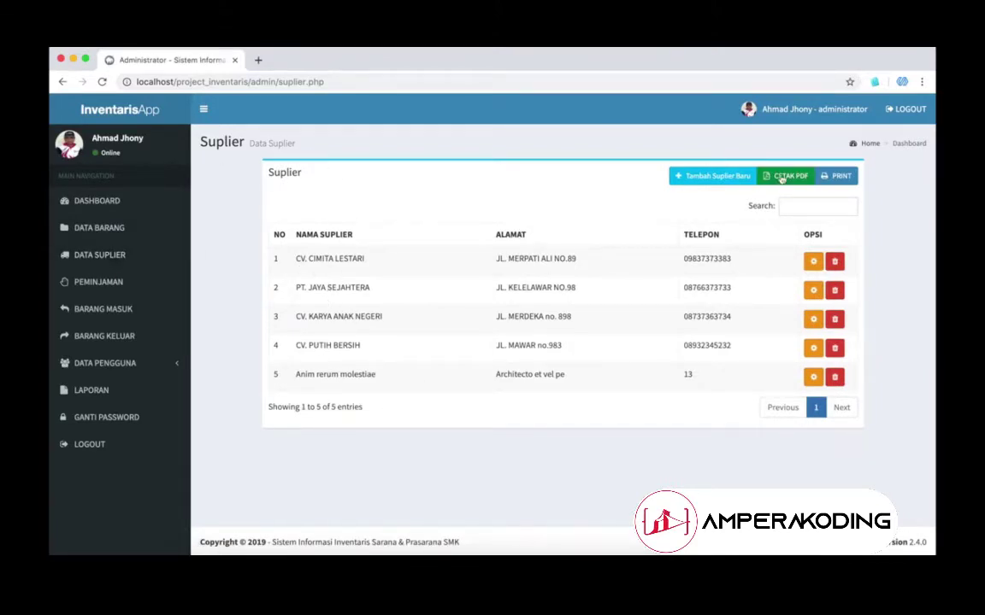
click(729, 175)
click(539, 196)
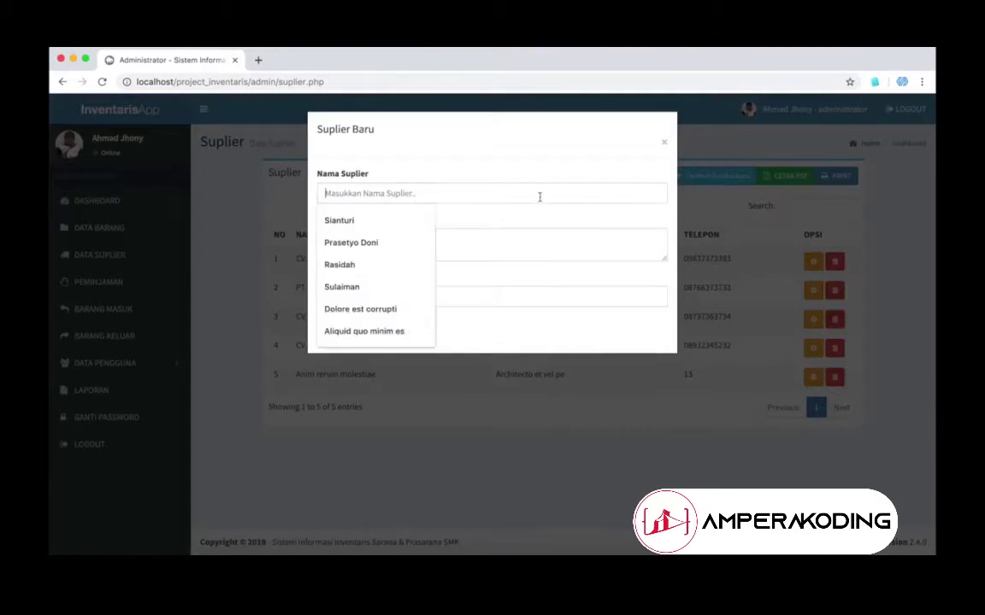
text(CV ADIP)
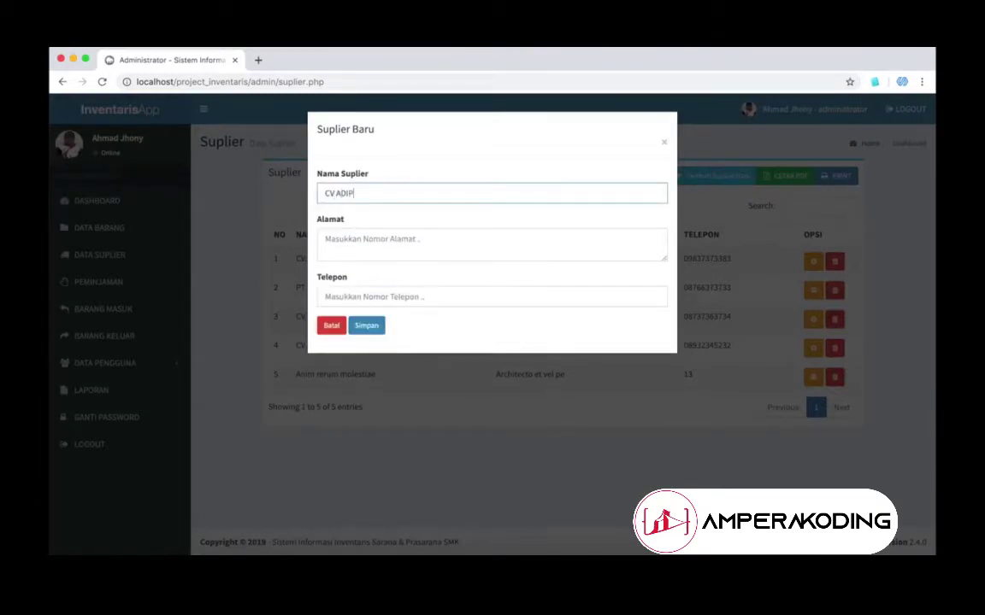
text(TA NUGRAHA)
click(488, 244)
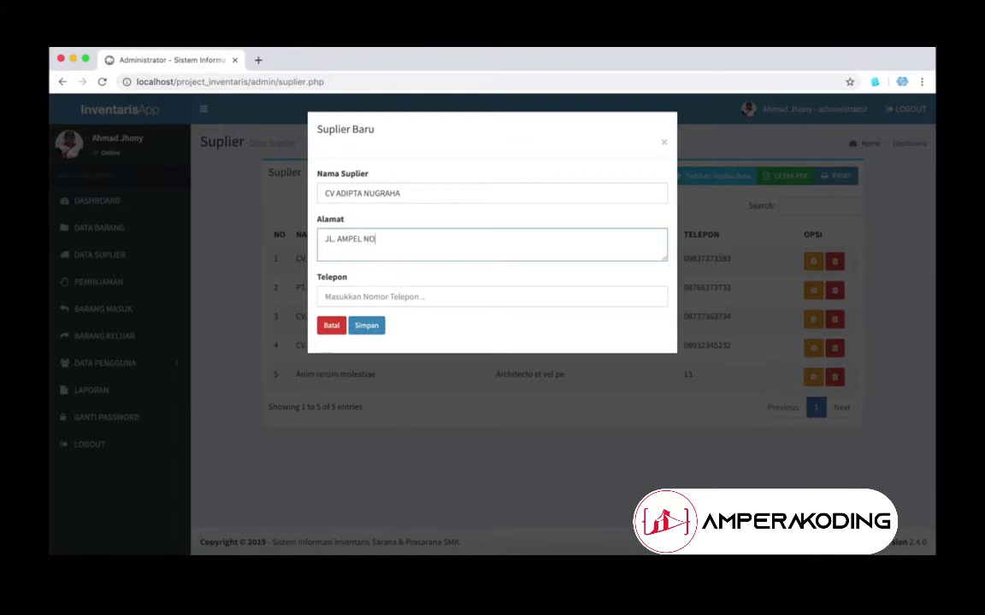
click(440, 296)
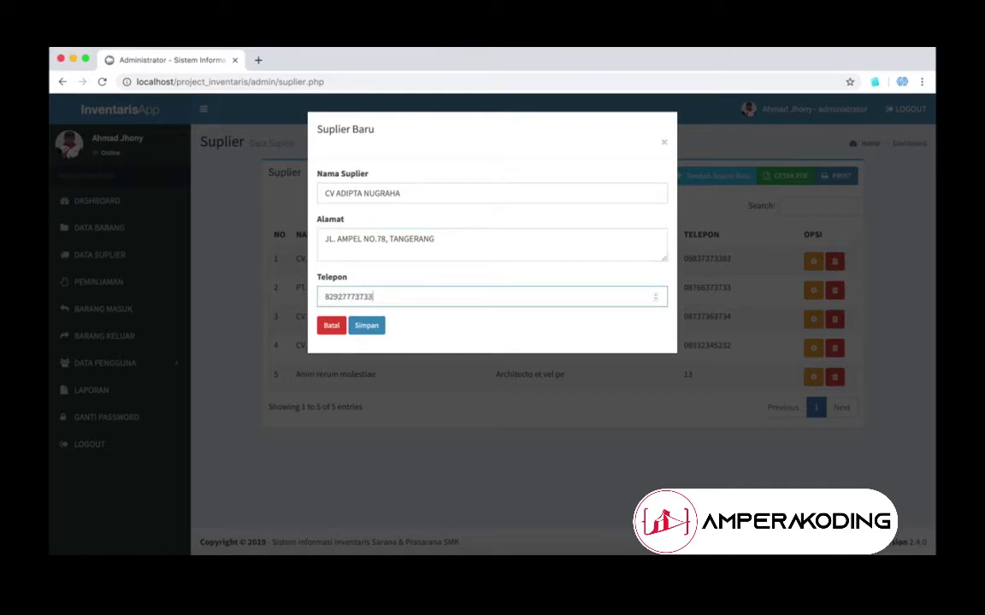
click(368, 326)
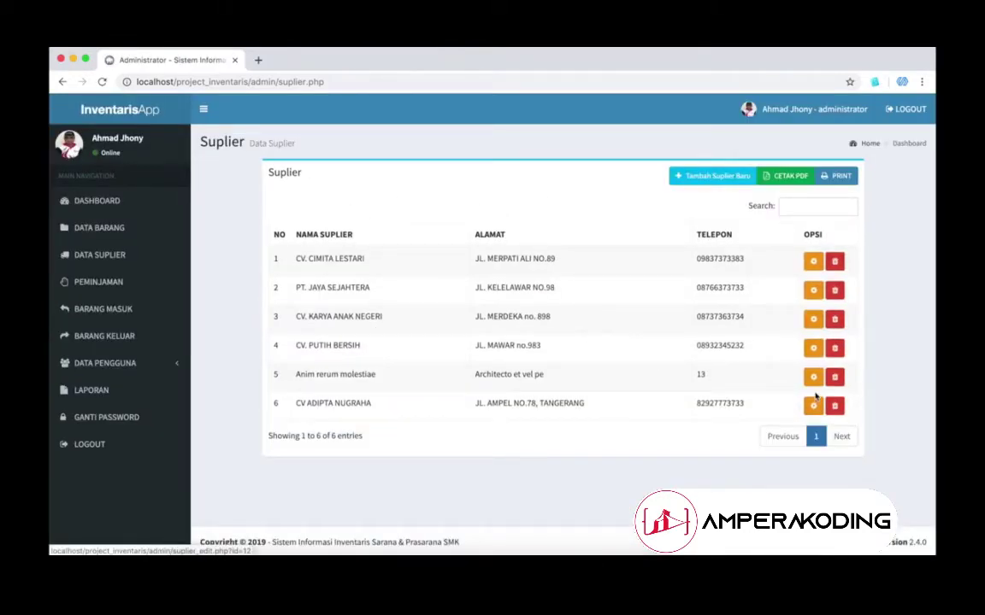
Step: Correct CV ADIPTA NUGRAHA's phone number, then delete the supplier
click(813, 406)
click(544, 329)
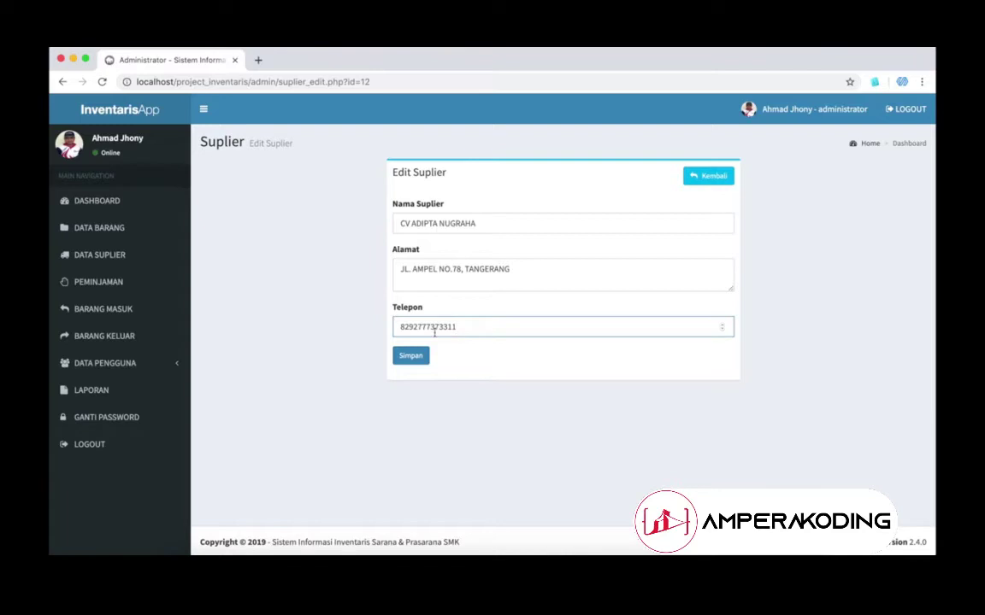
click(415, 358)
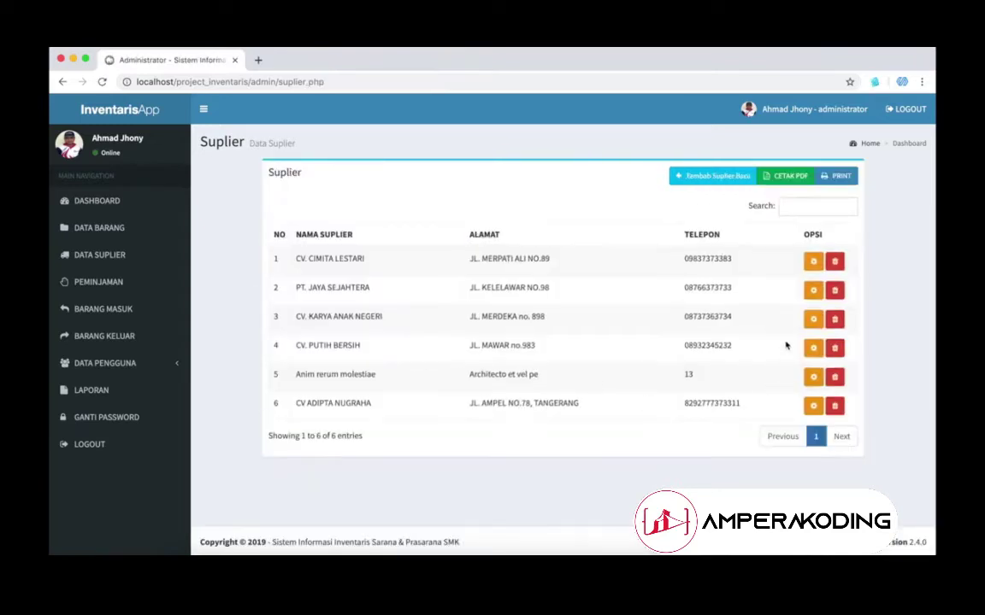
click(834, 406)
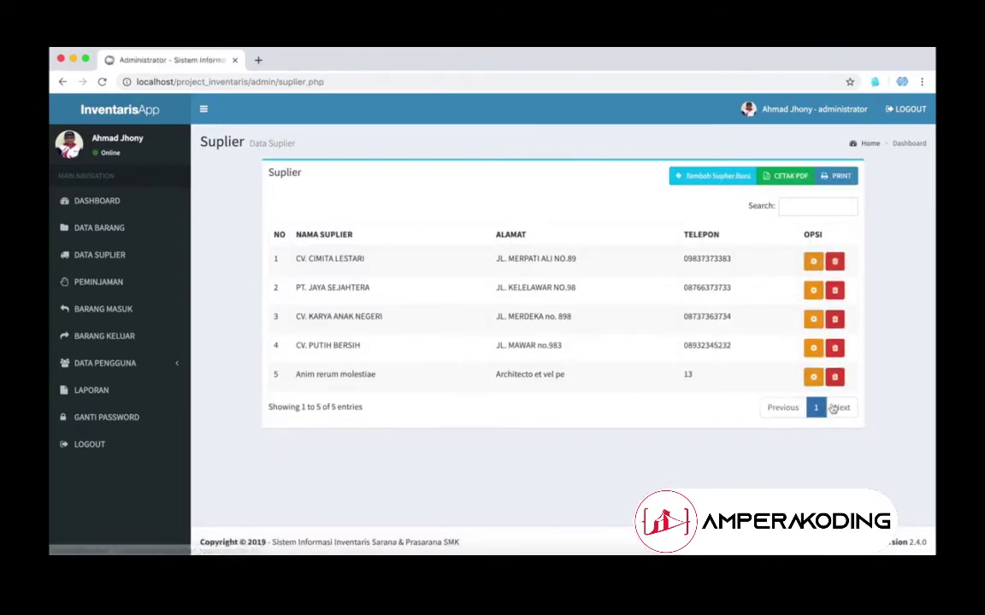
Step: Export the supplier report with CETAK PDF and view the downloaded PDF
click(769, 178)
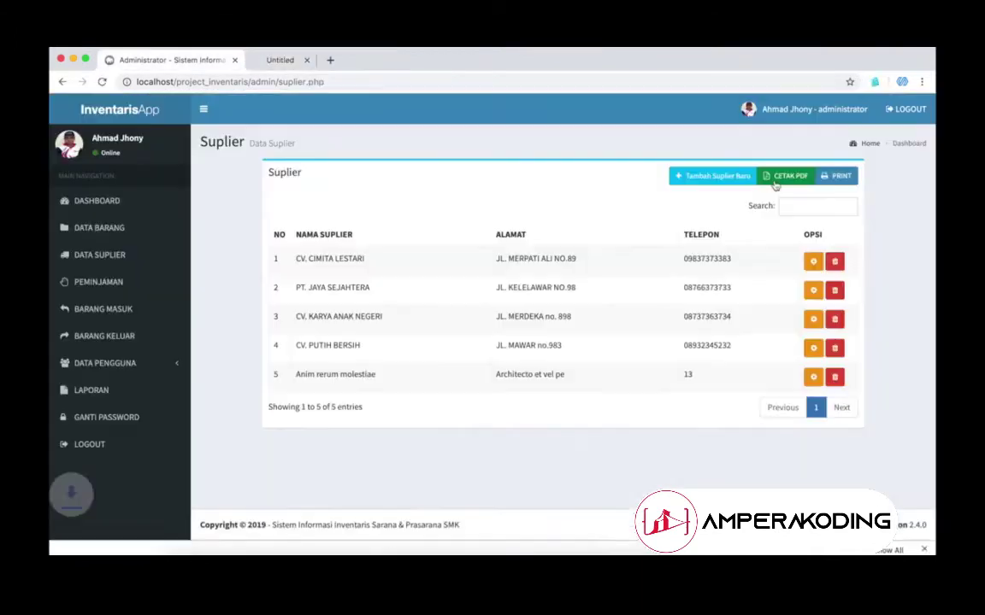
click(124, 544)
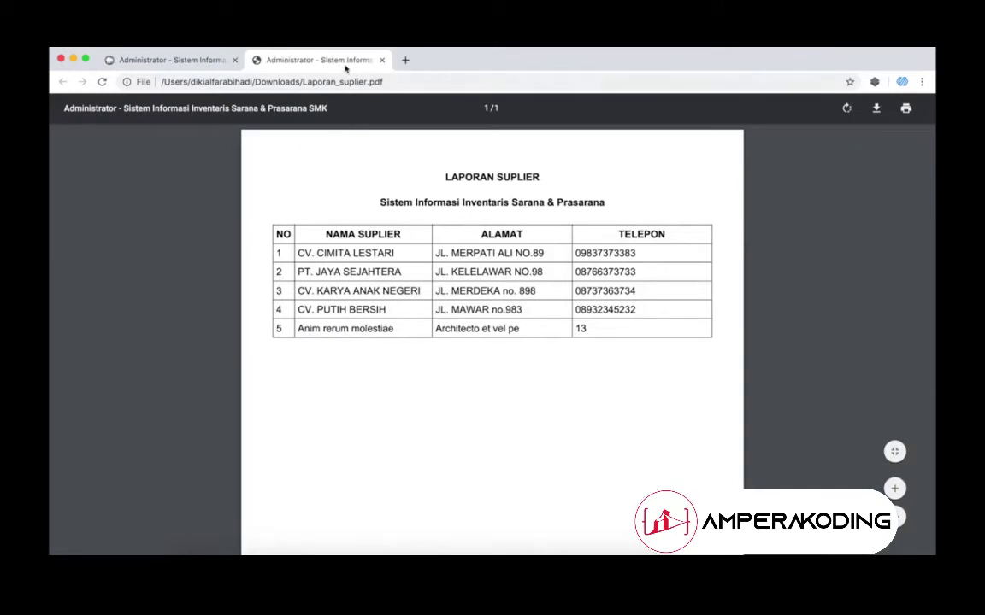
click(381, 61)
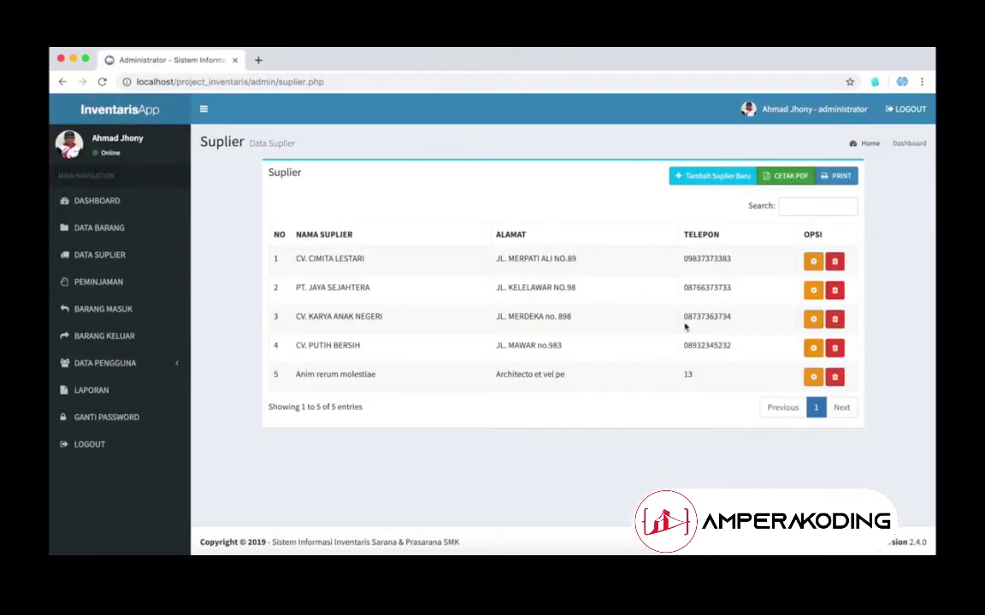
Step: Cancel printing the supplier list and go to the PEMINJAMAN page
click(838, 175)
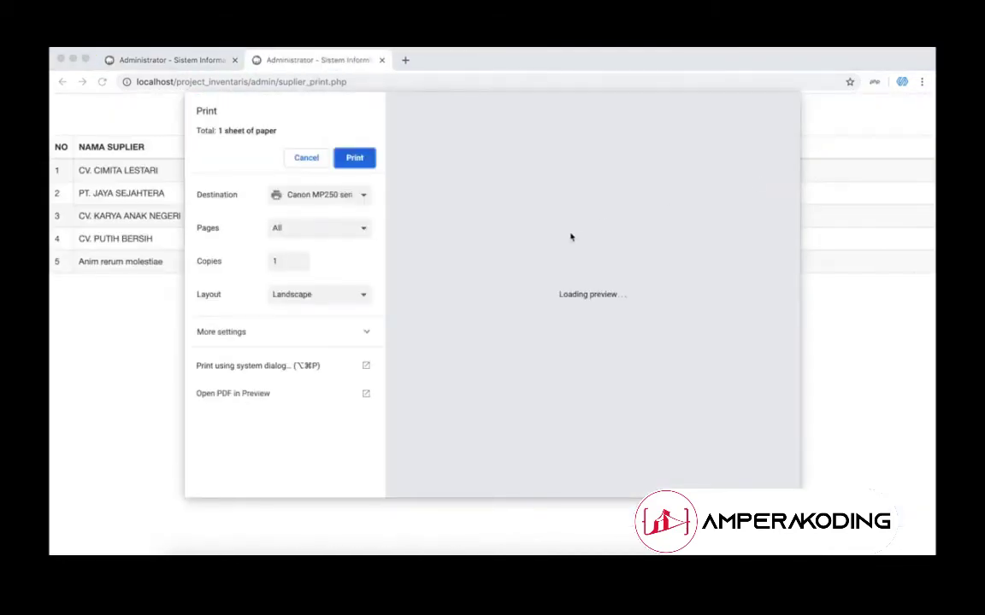
click(323, 157)
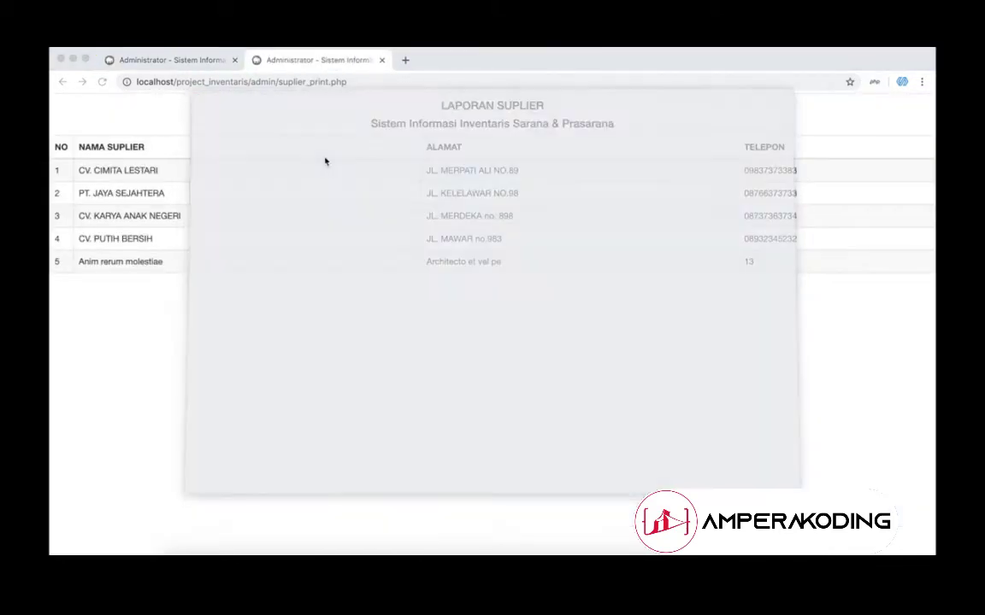
click(381, 61)
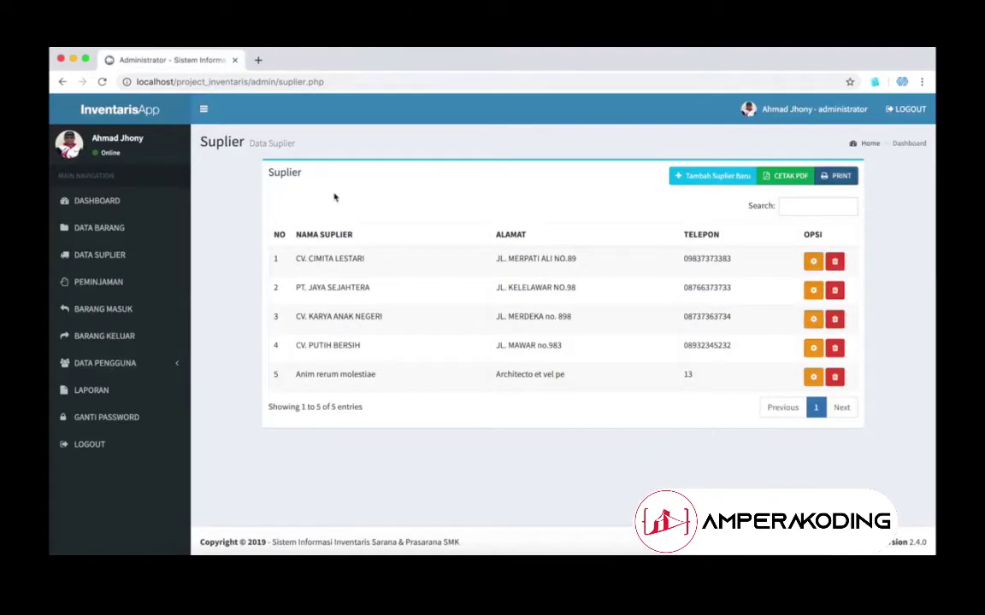
click(99, 282)
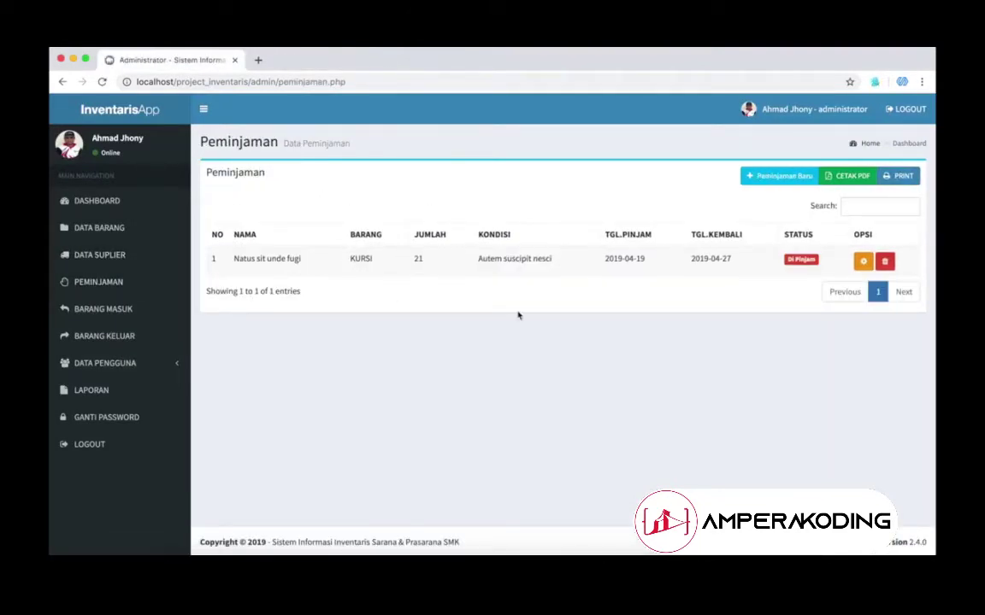
Step: Start a new loan, enter the borrower's name, and borrow 1 KURSI
click(779, 177)
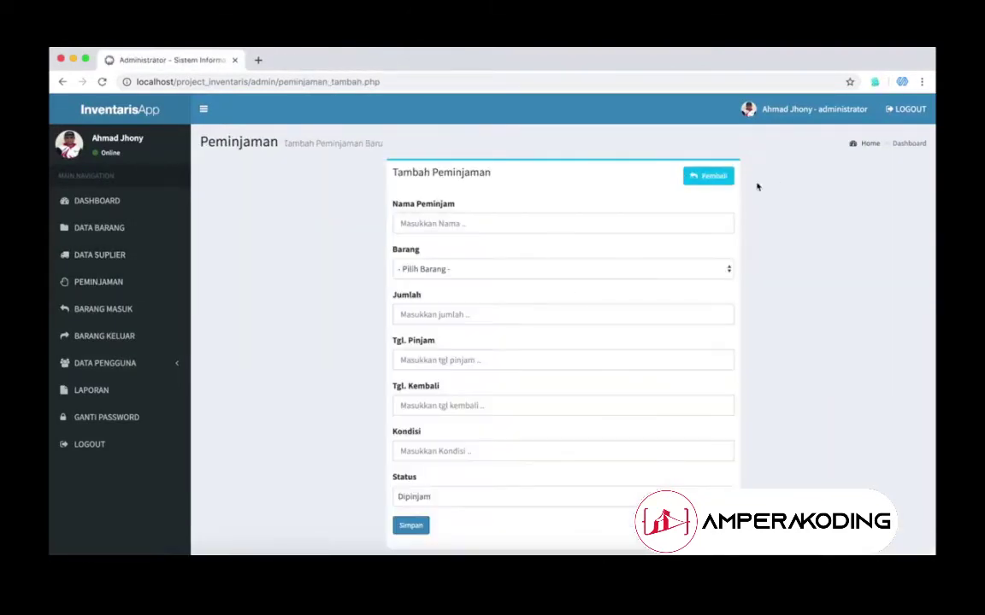
click(588, 232)
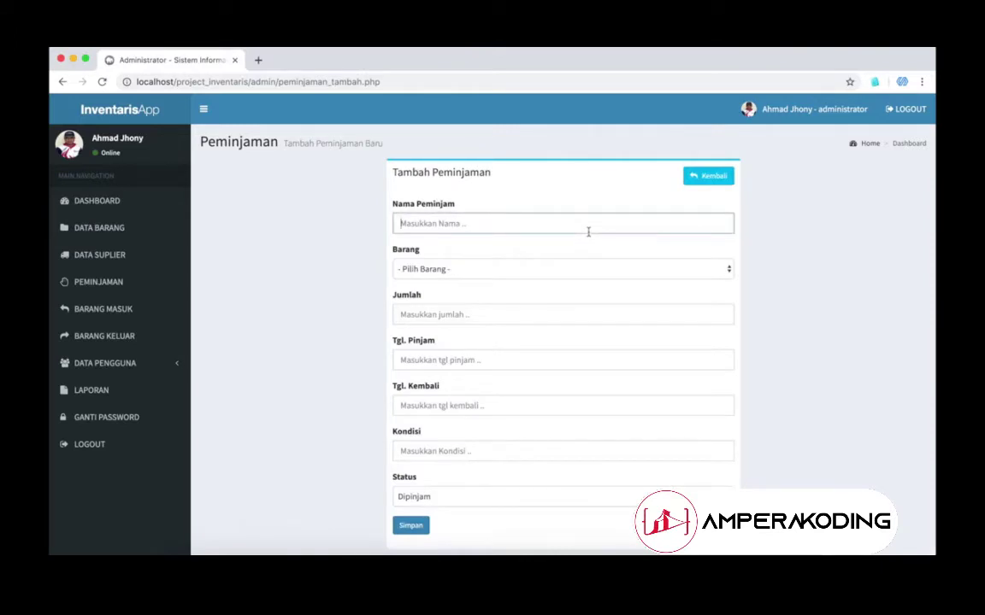
text(SULAIMAN)
click(532, 268)
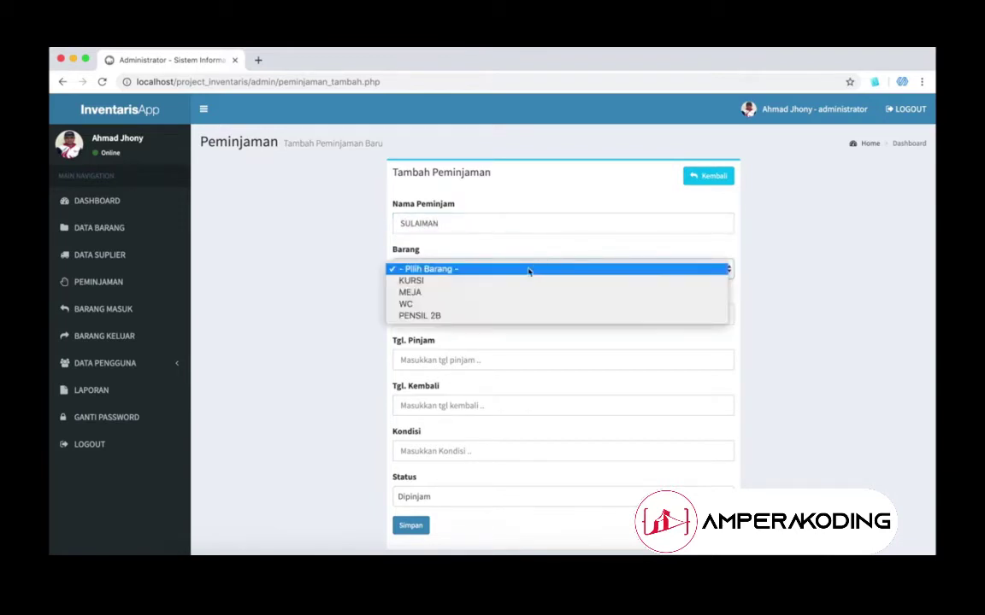
click(516, 283)
click(501, 313)
text(1)
Step: Set loan dates 2019-08-03 to 2019-08-05, condition BAGUS, and save
click(484, 359)
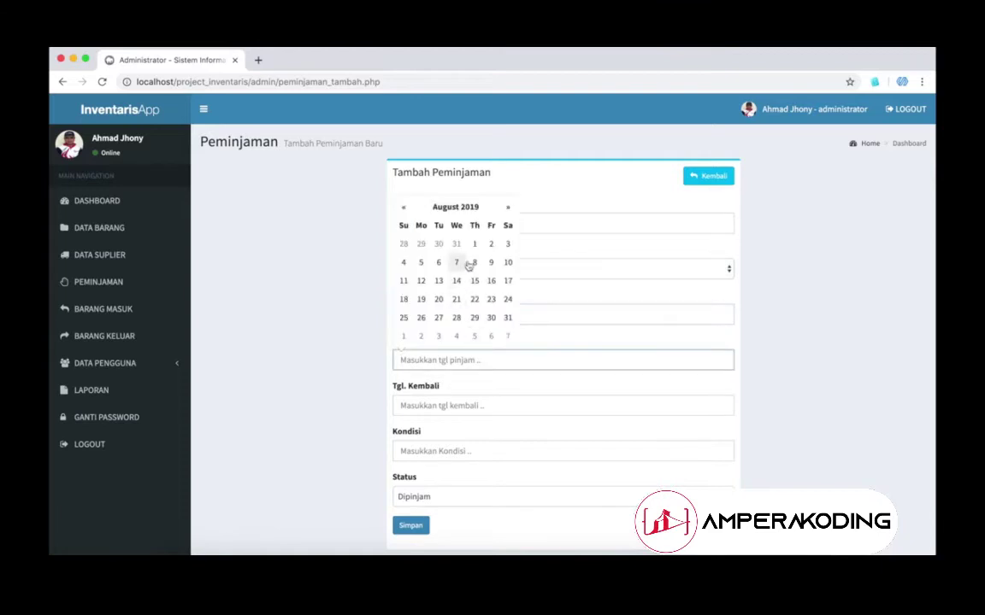
click(499, 247)
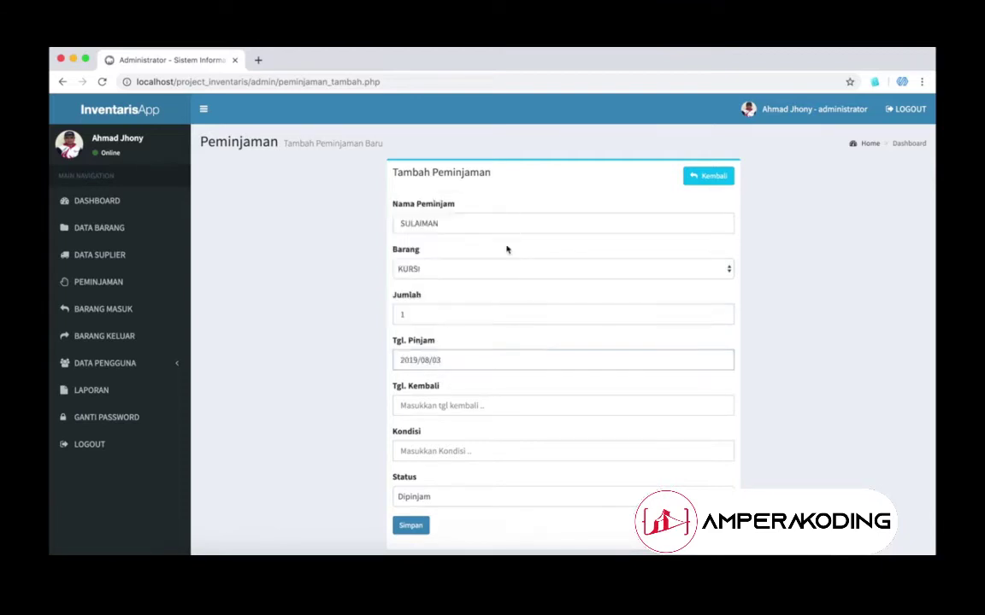
click(439, 408)
click(421, 309)
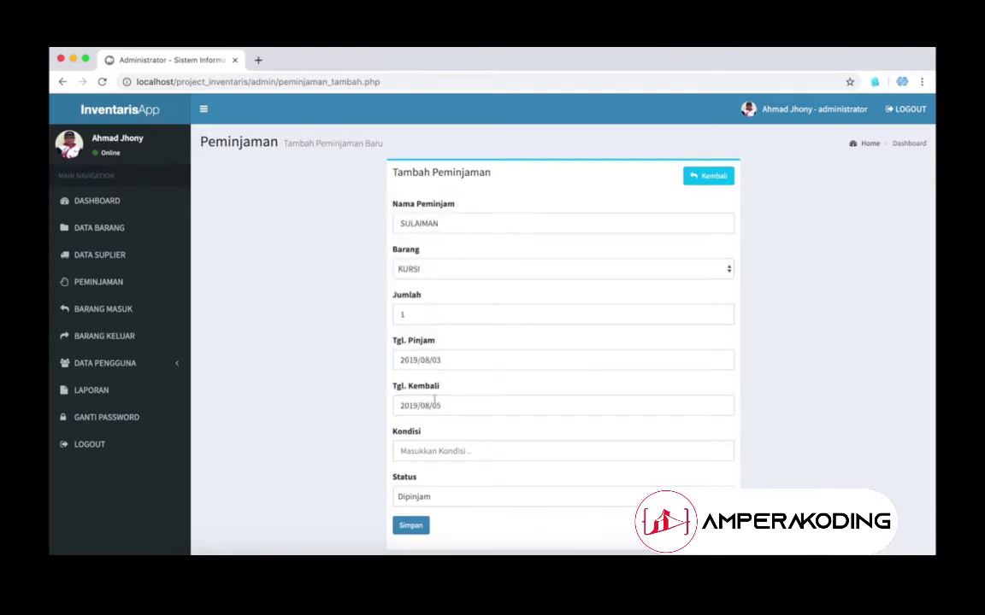
click(439, 448)
text(BAR)
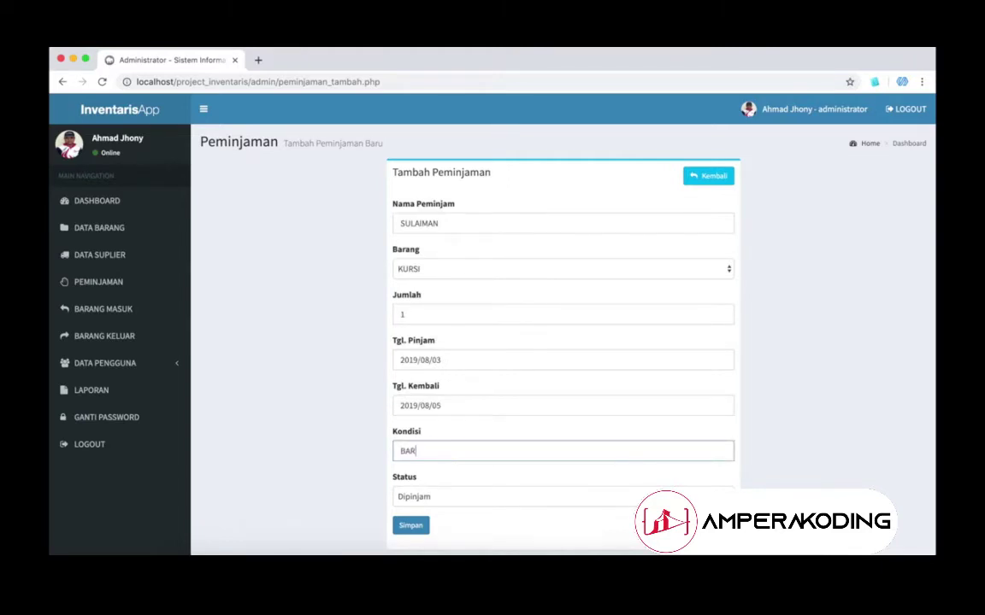
key(BackSpace)
text(GUS)
click(413, 527)
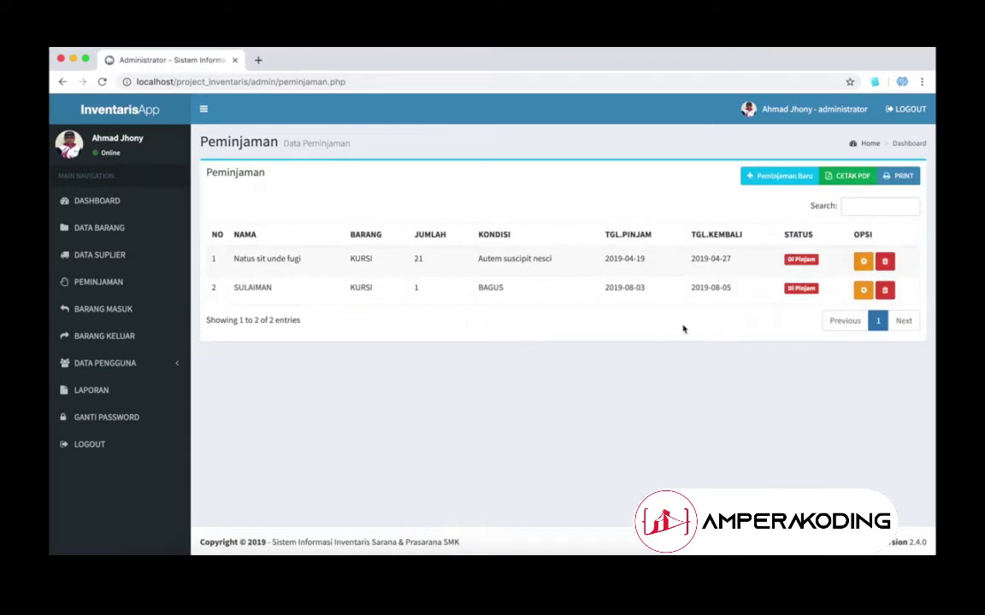
Step: Check the Dashboard, then return to the Peminjaman list
drag(243, 287, 744, 316)
click(135, 207)
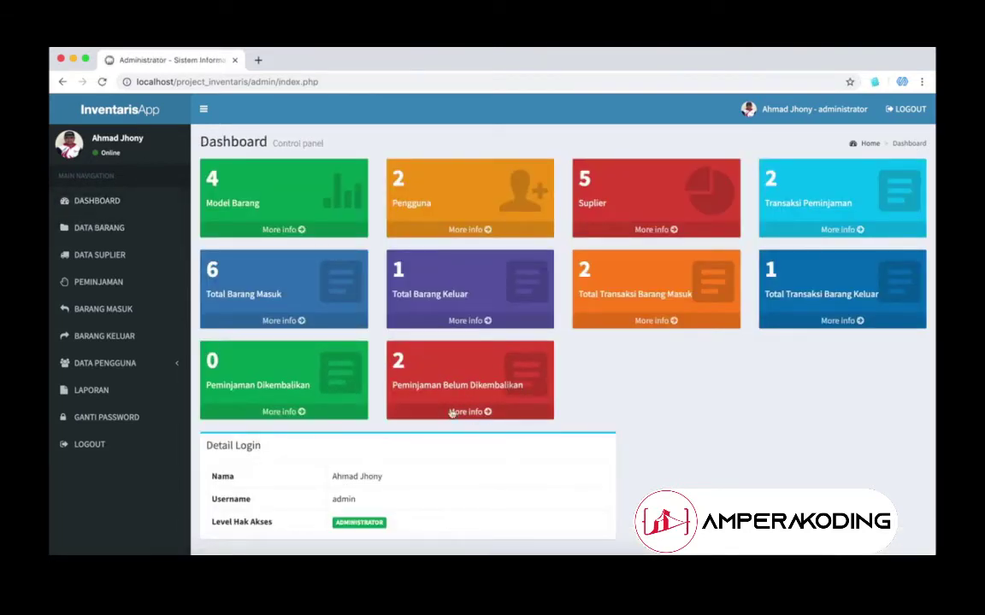
click(128, 283)
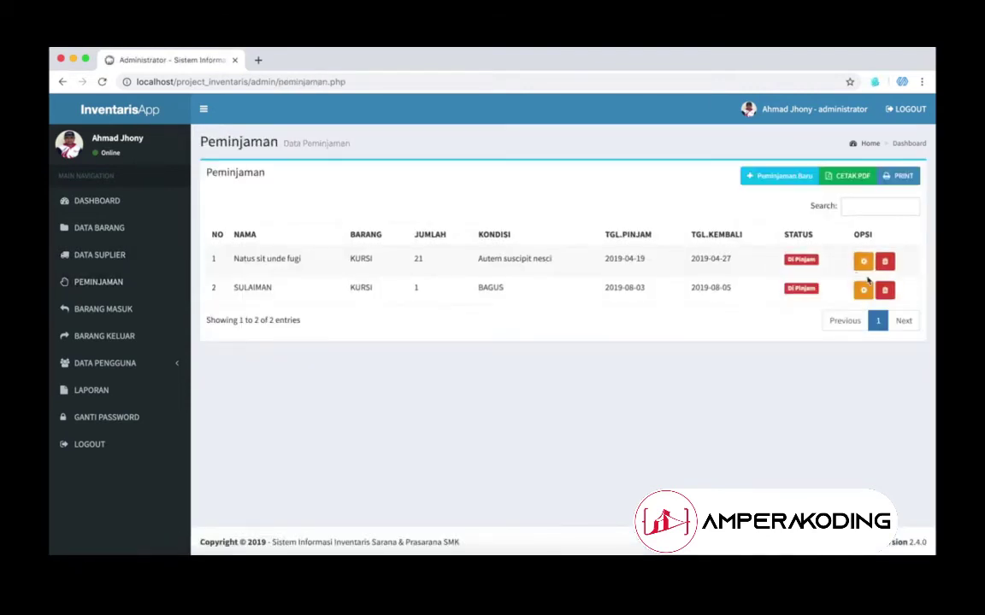
Step: Set the second KURSI loan's status to Dikembalikan and verify the dashboard count
click(863, 290)
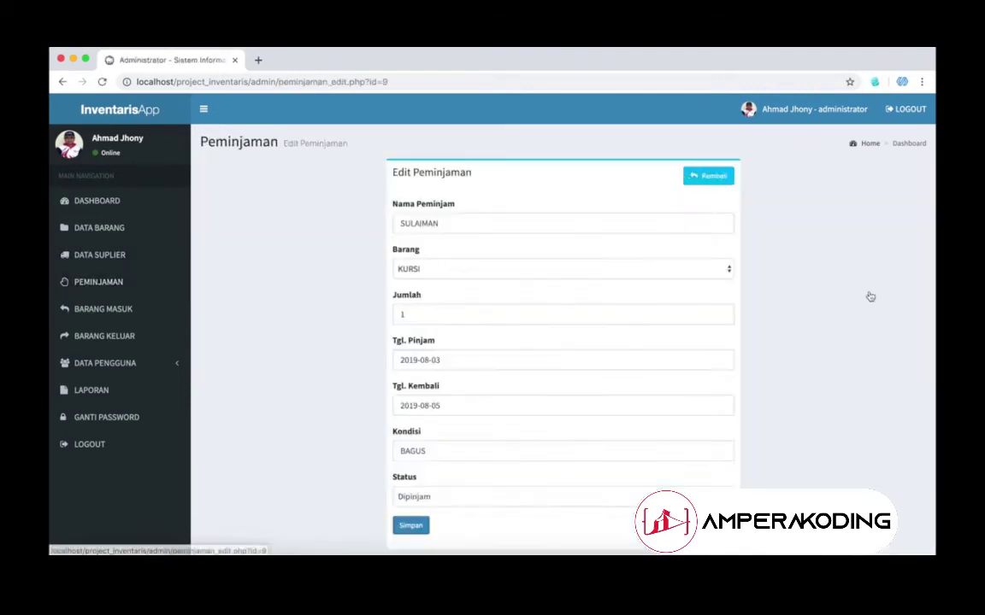
click(520, 500)
click(514, 510)
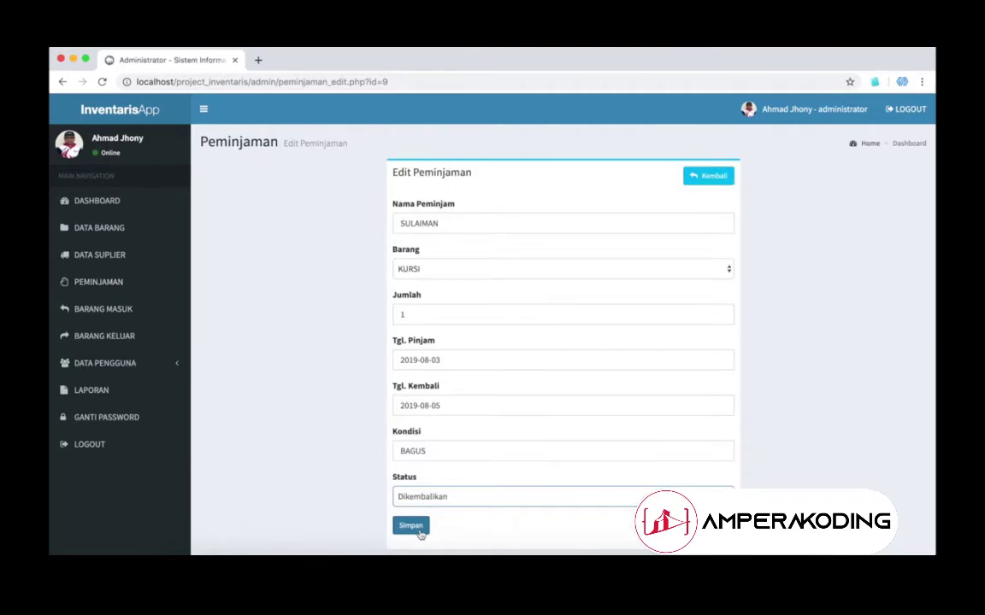
click(410, 526)
click(128, 198)
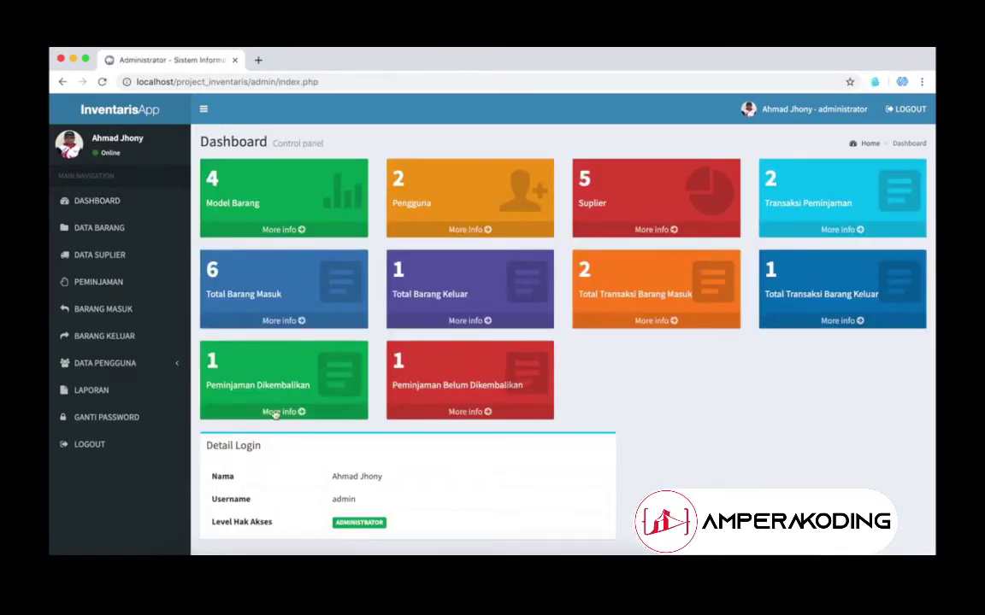
click(120, 286)
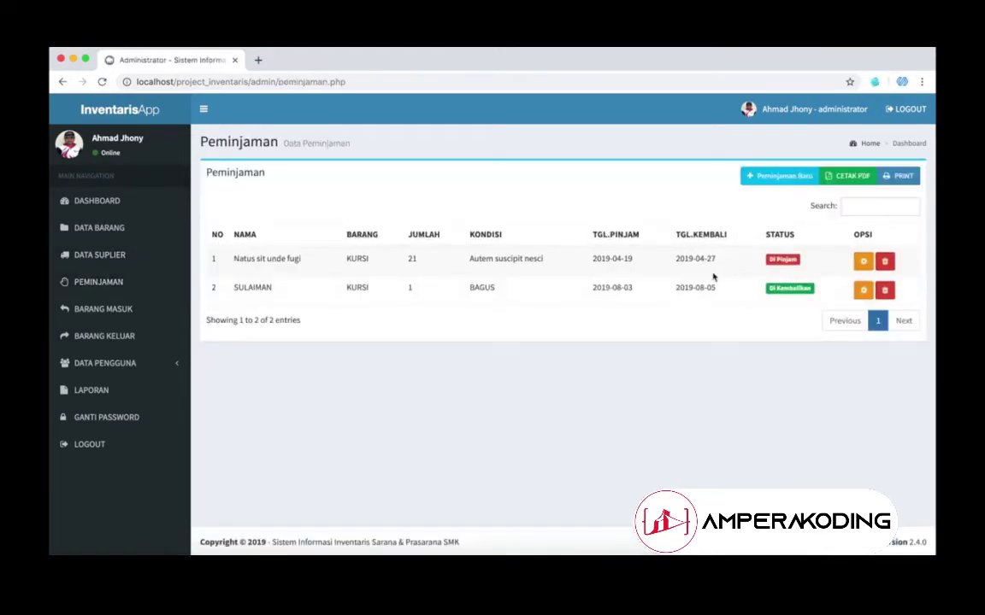
Step: Export the loan report as Laporan_peminjaman.pdf and view it
click(860, 176)
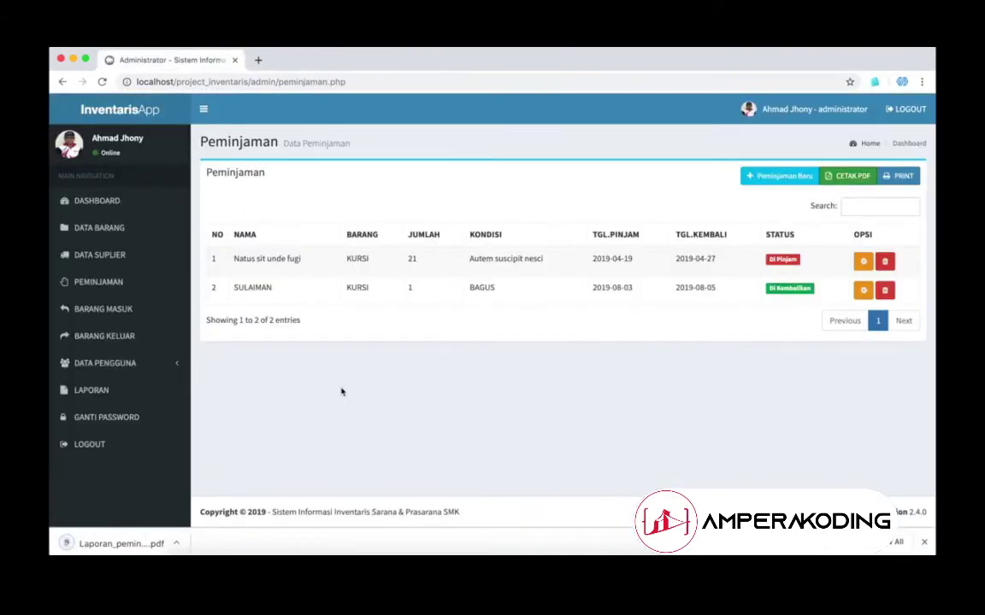
click(130, 544)
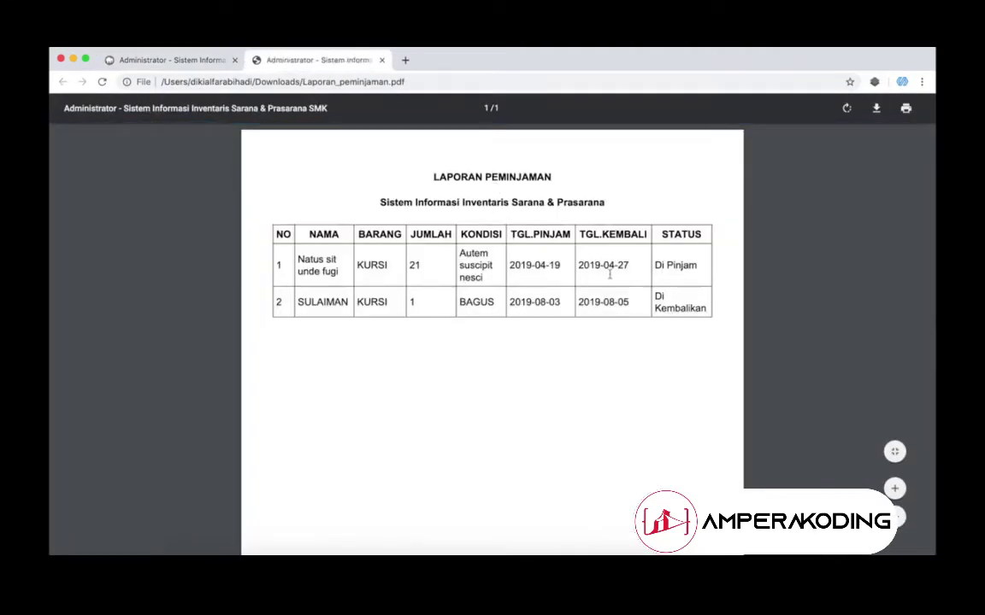
click(382, 60)
Step: Preview the printable loan report, cancel printing, and return to Peminjaman
click(896, 175)
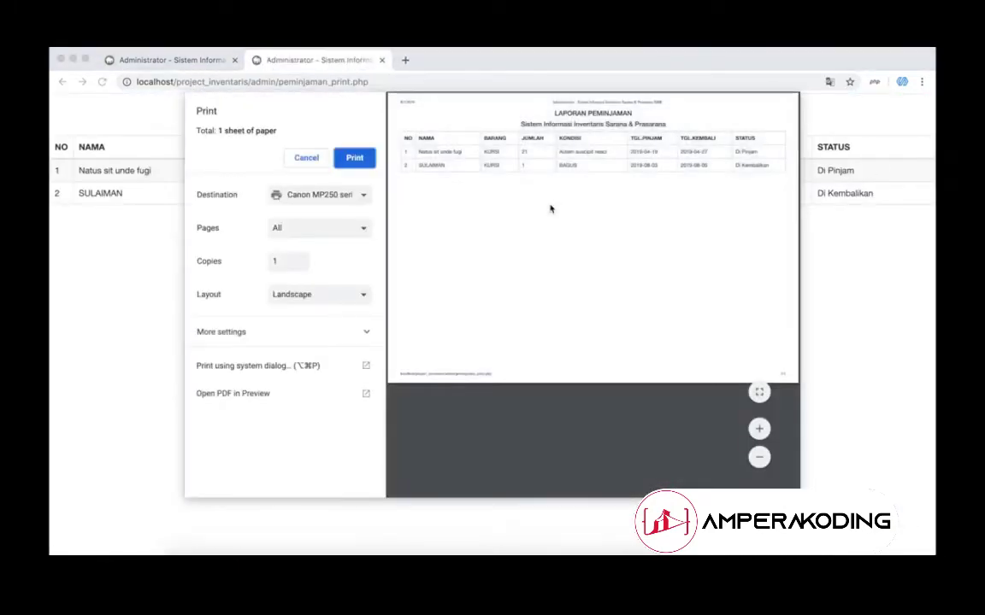
click(304, 159)
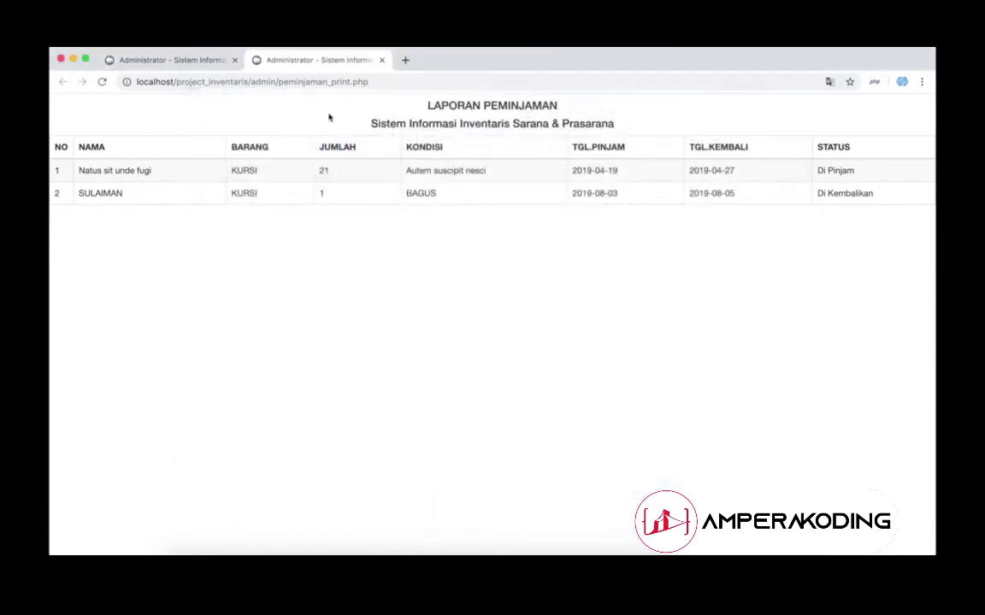
click(381, 60)
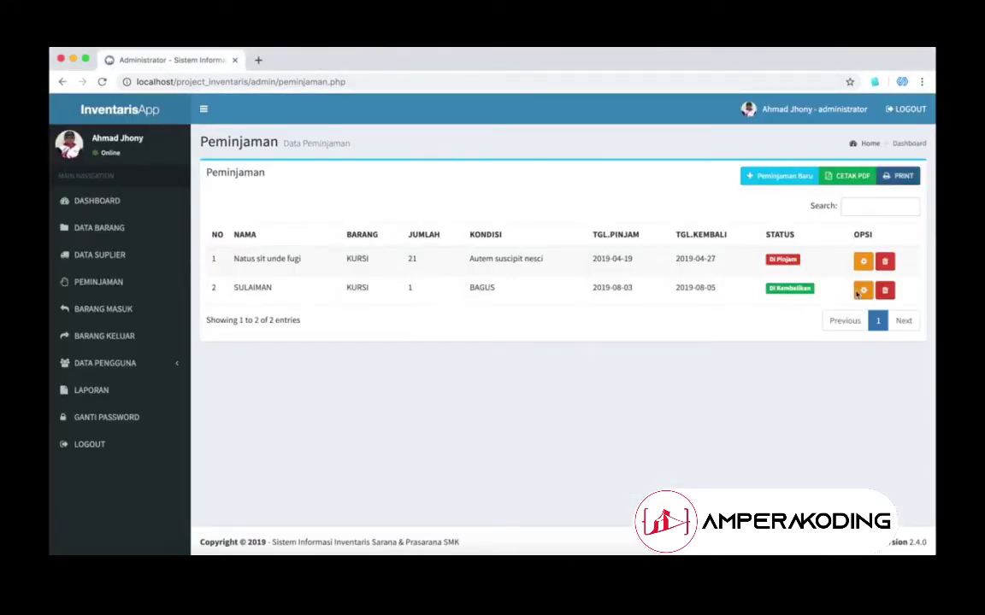
Step: Record 200 PENSIL 2B arriving 2019-08-10 from PT. JAYA SEJAHTERA
click(105, 309)
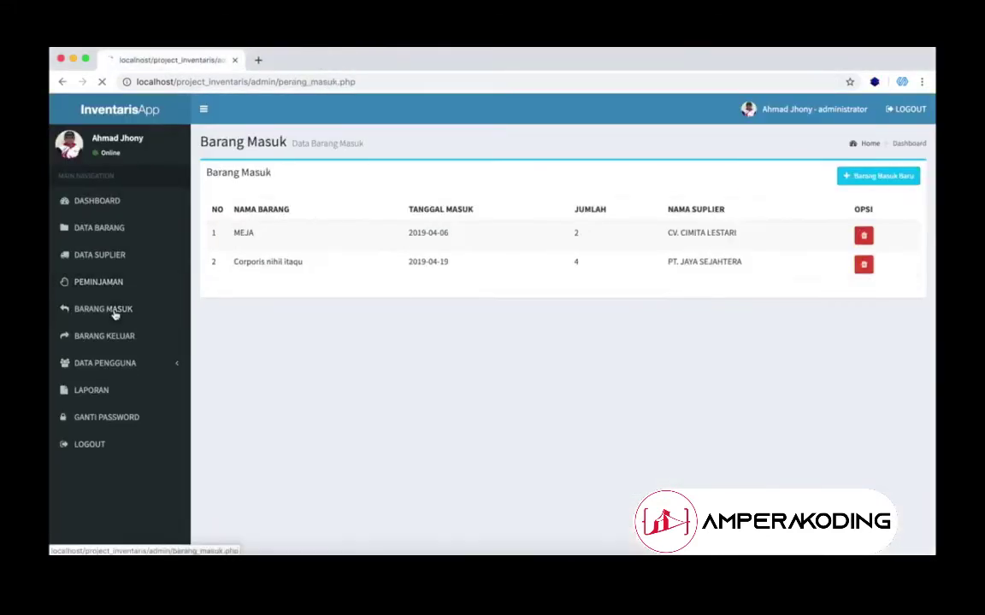
click(869, 180)
click(523, 193)
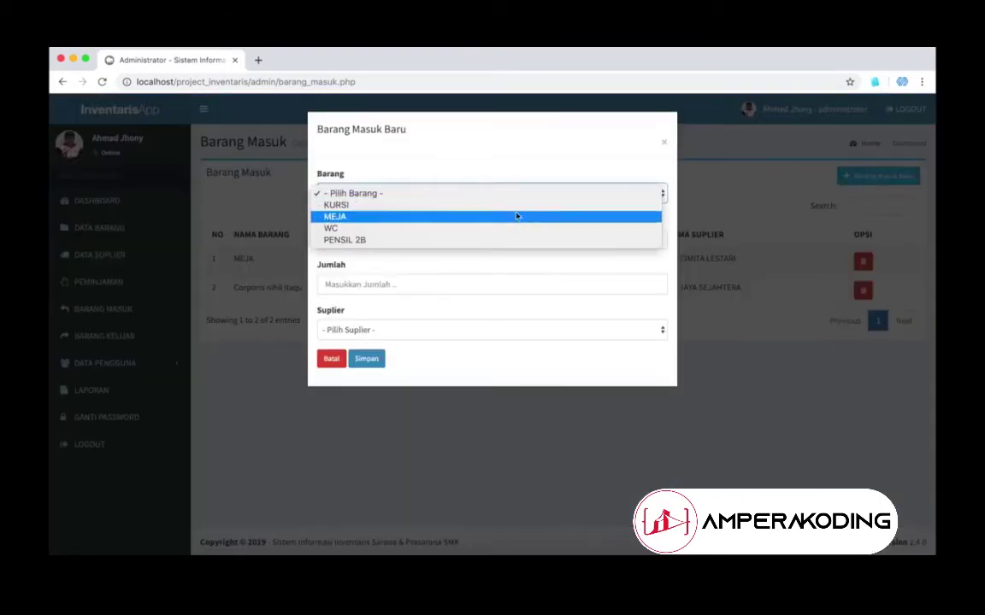
click(503, 240)
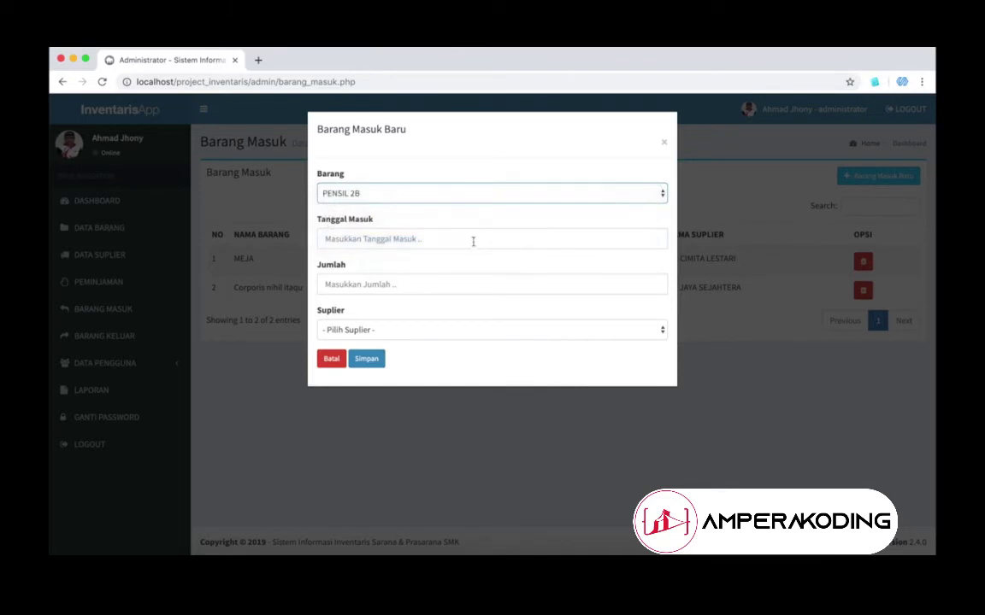
click(459, 246)
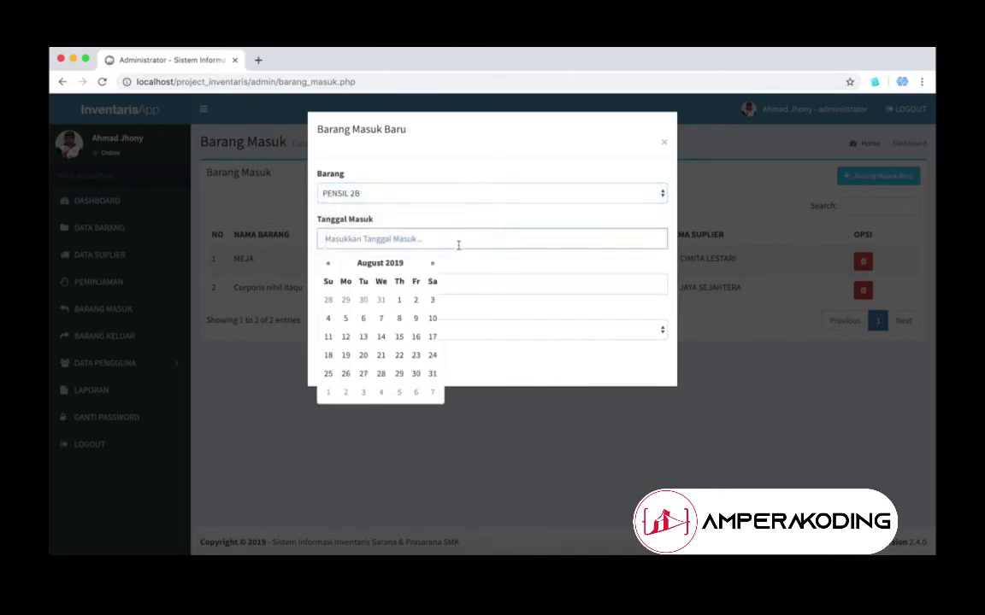
click(432, 321)
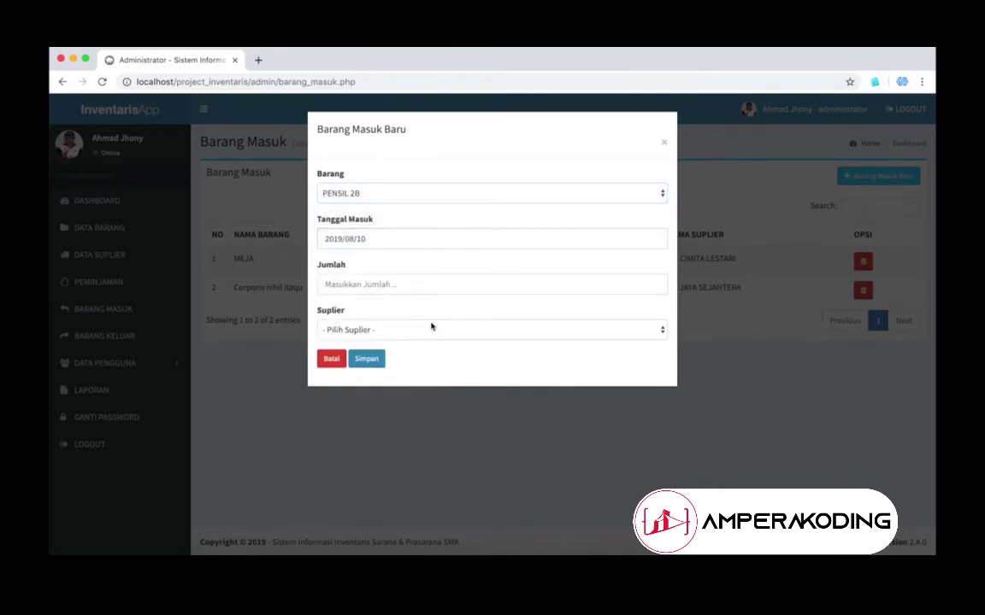
click(395, 291)
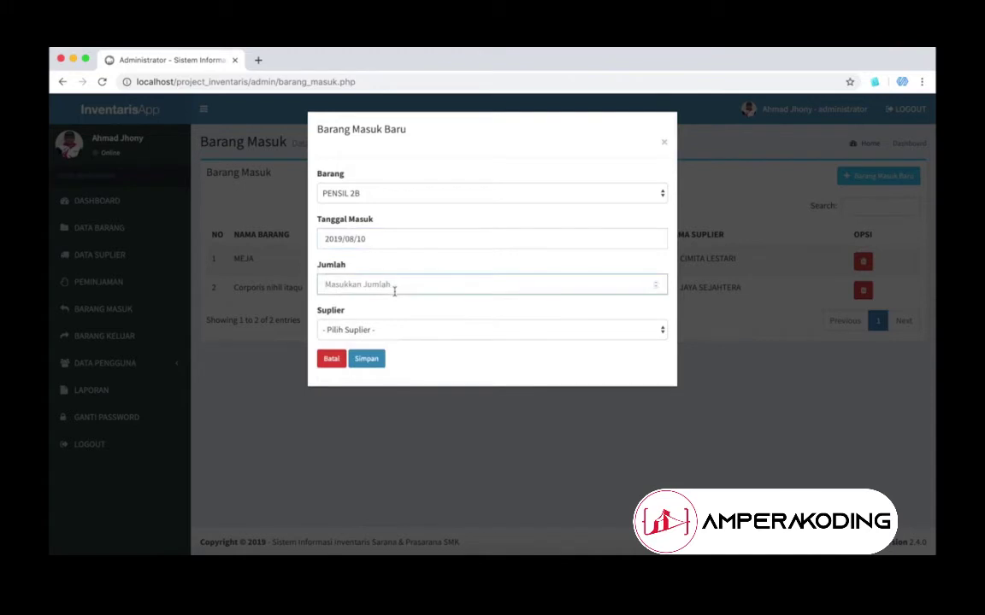
text(200)
click(385, 330)
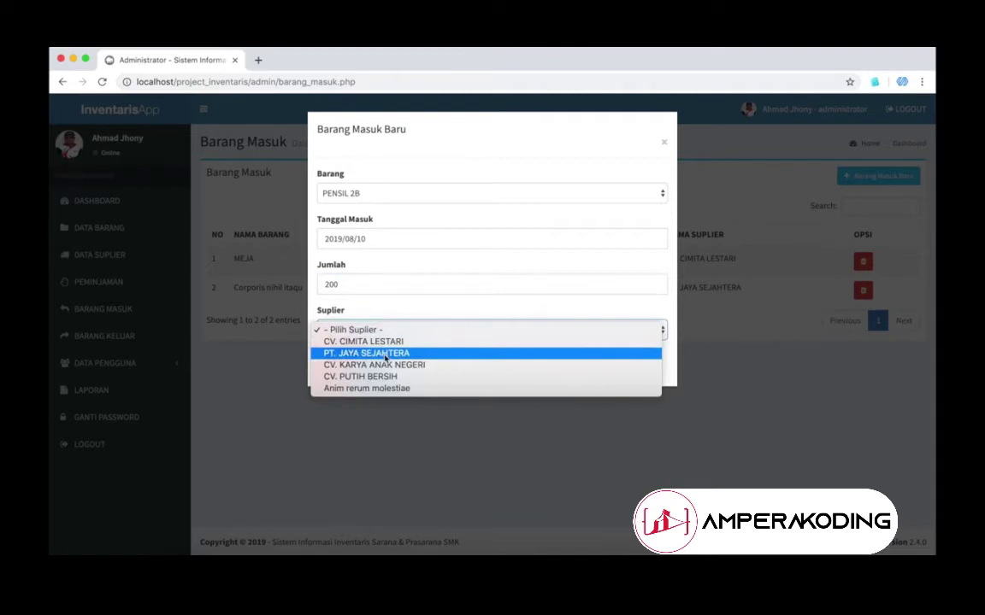
click(385, 354)
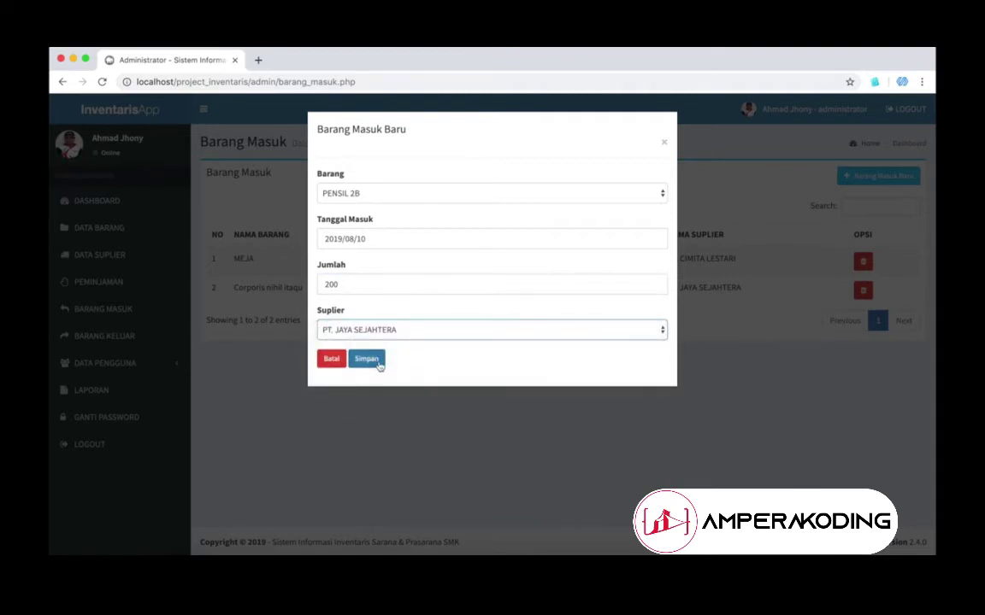
click(368, 360)
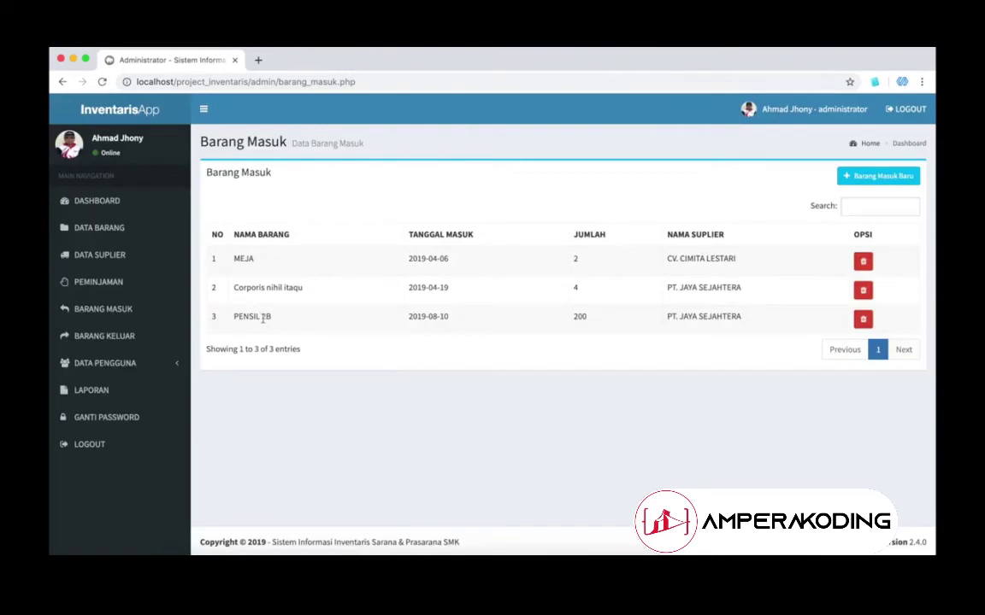
Step: Record 80 KURSI arriving 2019-08-17 from CV. CIMITA LESTARI, then view Barang Keluar
drag(264, 318, 439, 346)
click(765, 365)
click(876, 176)
click(512, 193)
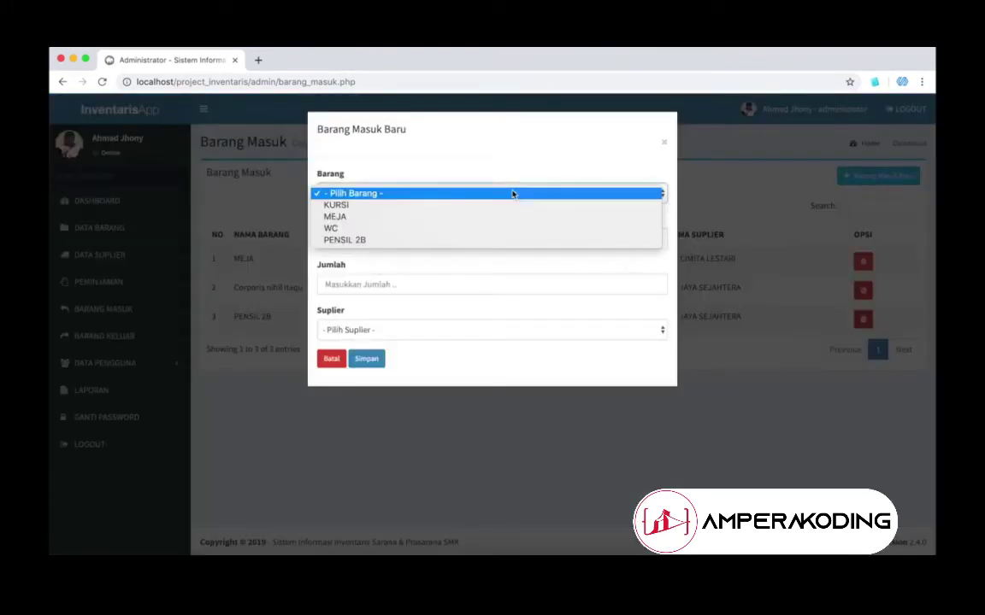
click(501, 205)
click(476, 236)
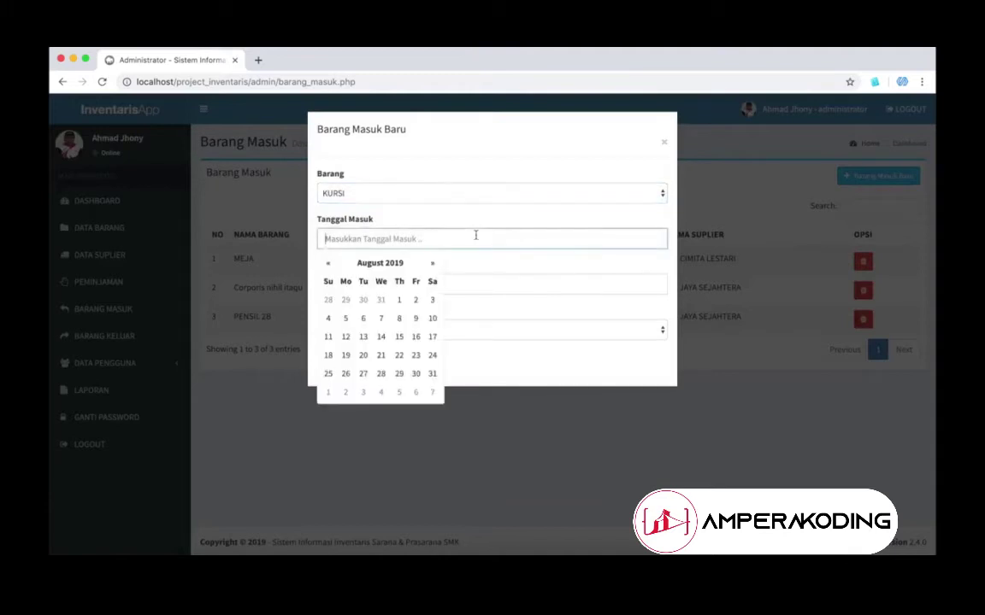
click(432, 337)
click(382, 282)
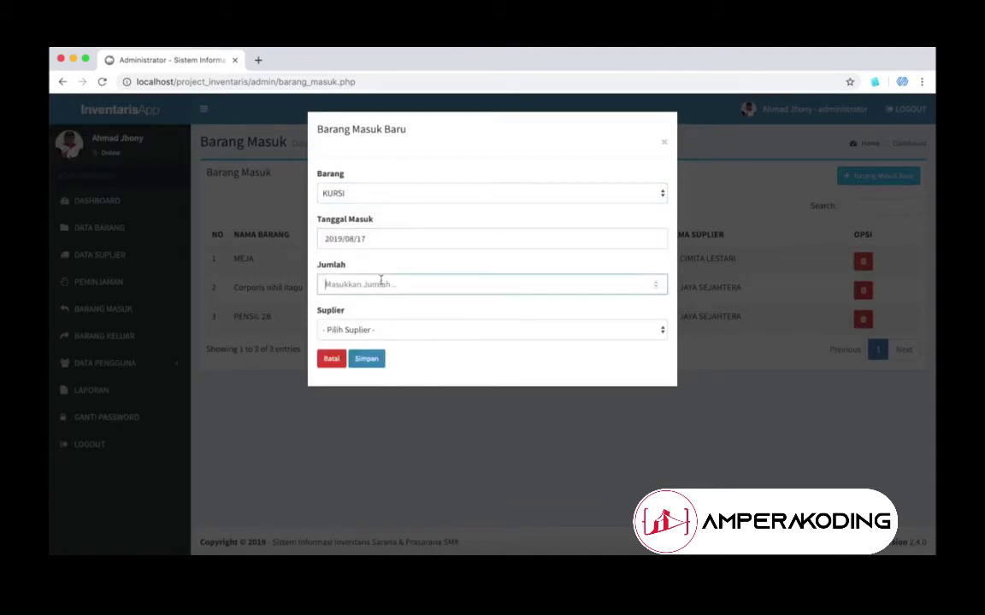
text(80)
click(373, 330)
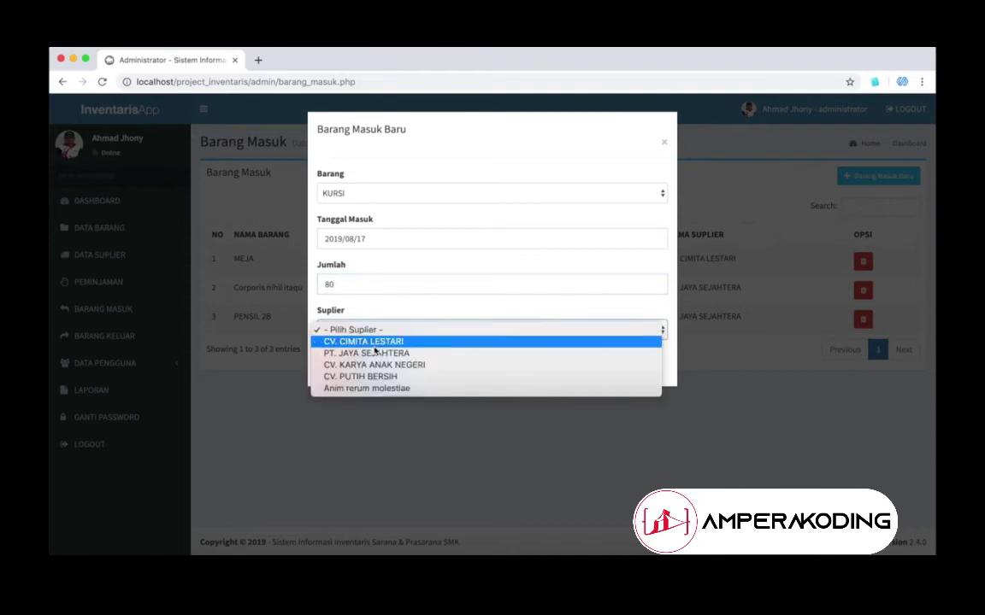
click(373, 343)
click(369, 366)
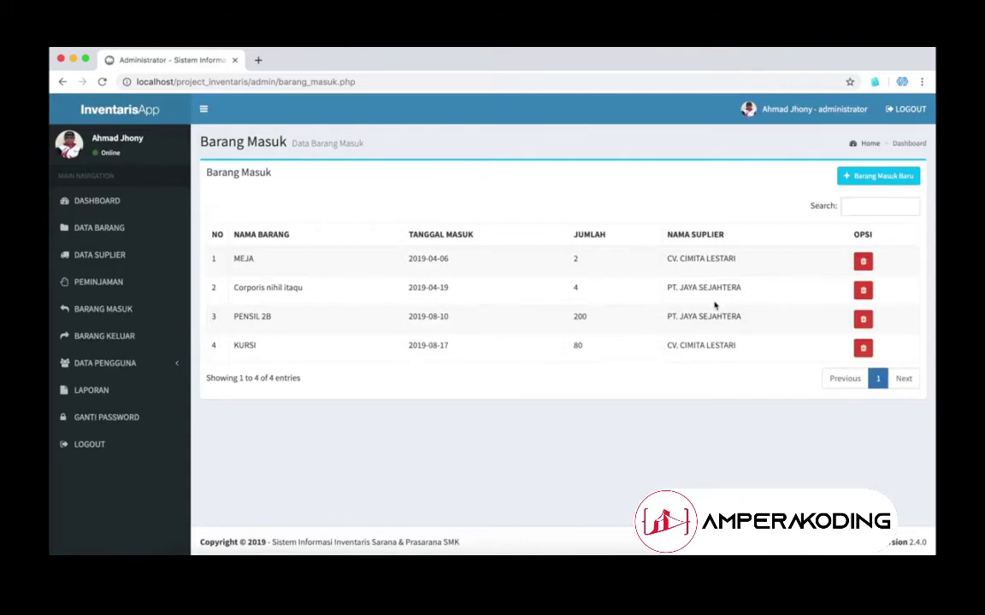
click(115, 337)
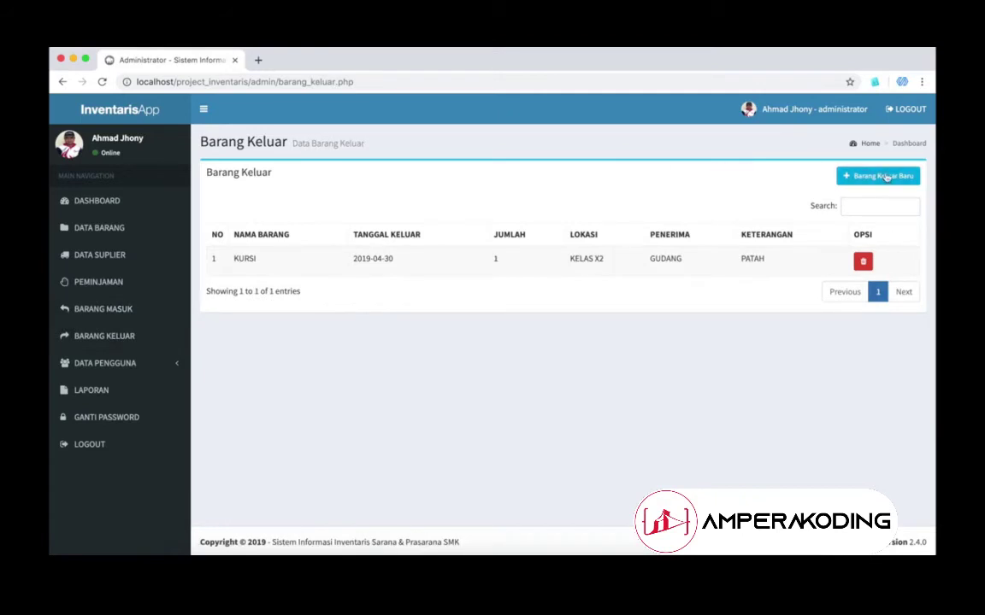
Step: Start a new outgoing entry for KURSI dated 18 August 2019 with quantity 1
click(865, 176)
click(510, 193)
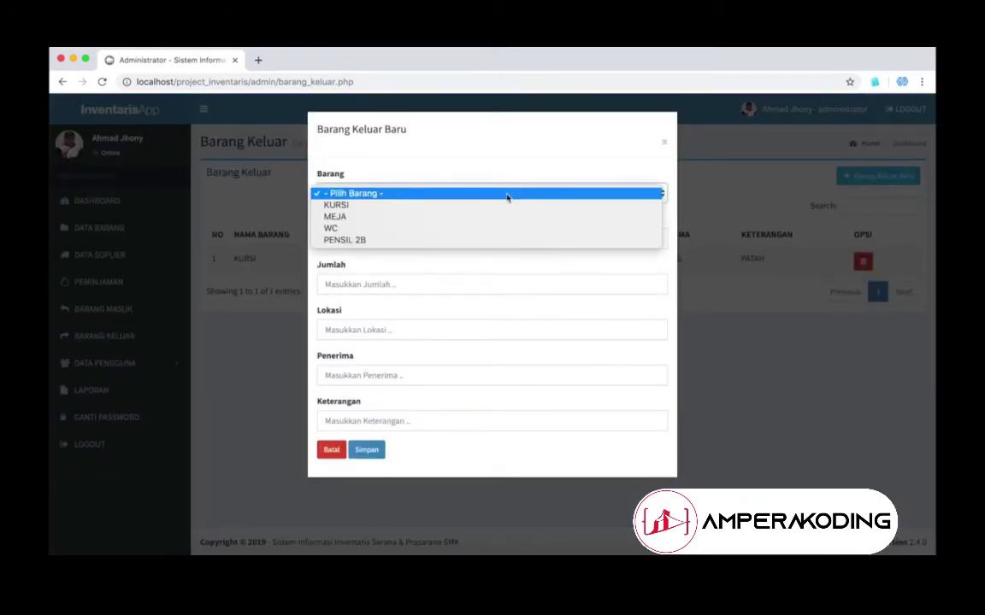
click(479, 206)
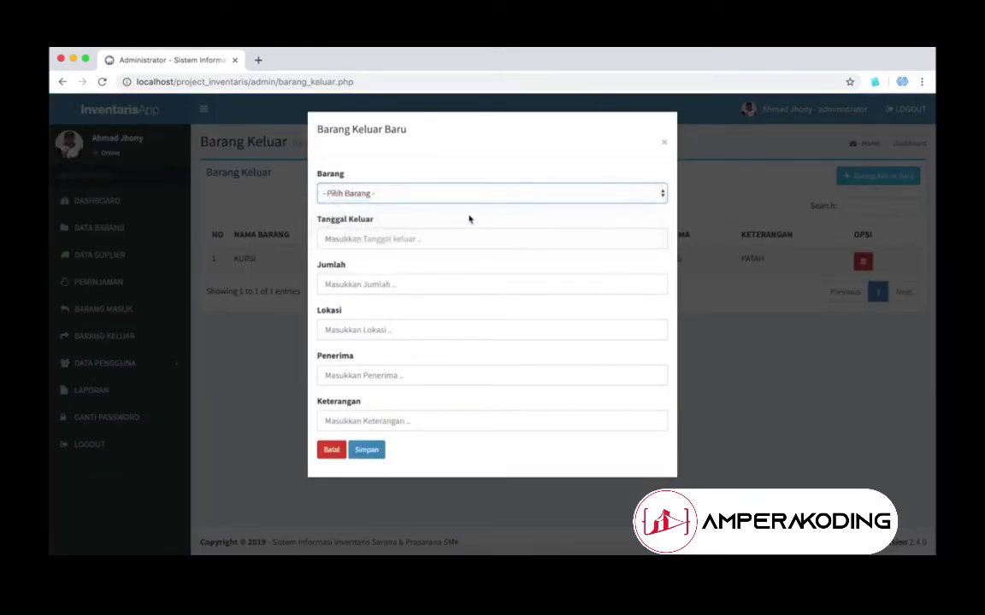
click(444, 238)
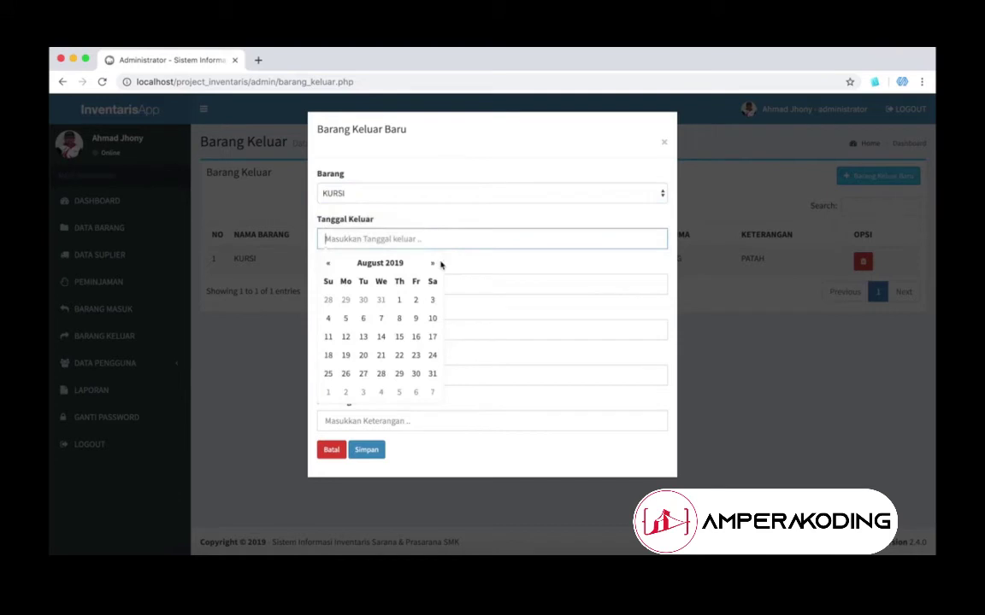
click(329, 355)
click(374, 284)
text(1)
Step: Enter location GUDANG 2 and note RUSAK DAN DIJUAL, then save the outgoing entry
click(357, 335)
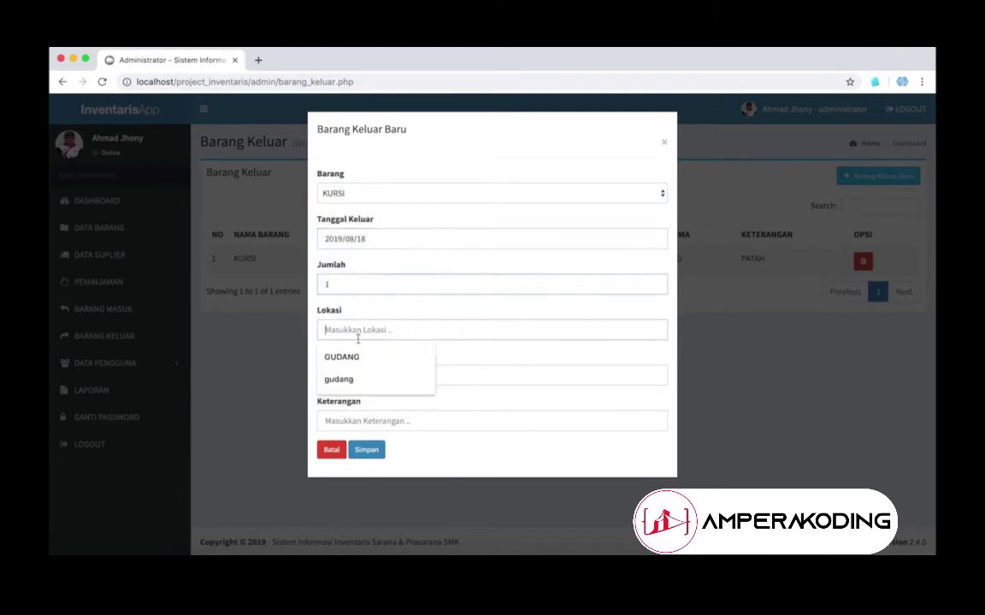
text(GUDANG)
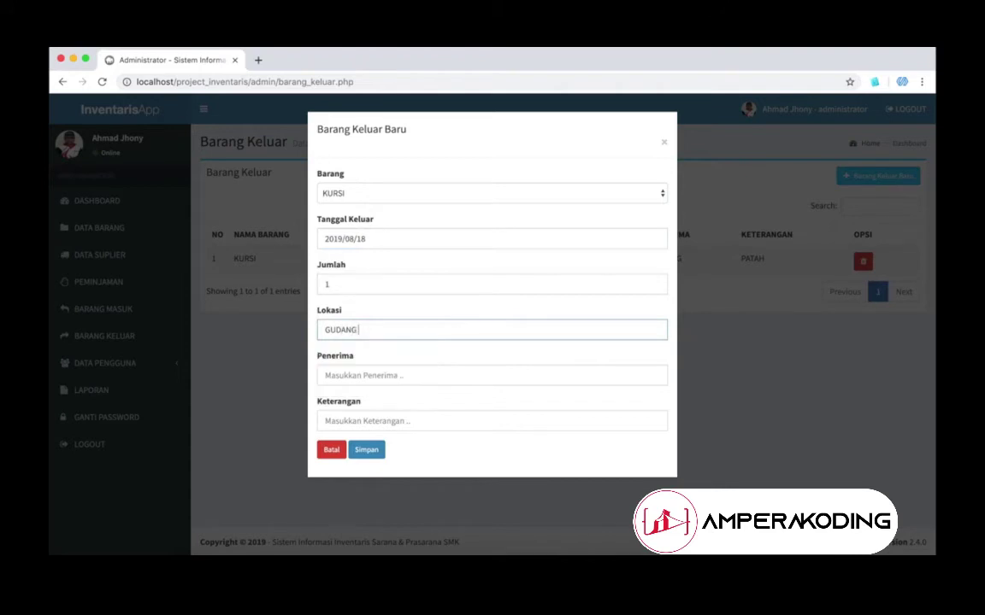
text(SASTRA)
click(351, 420)
text(RUSAK DAN DIJUAL)
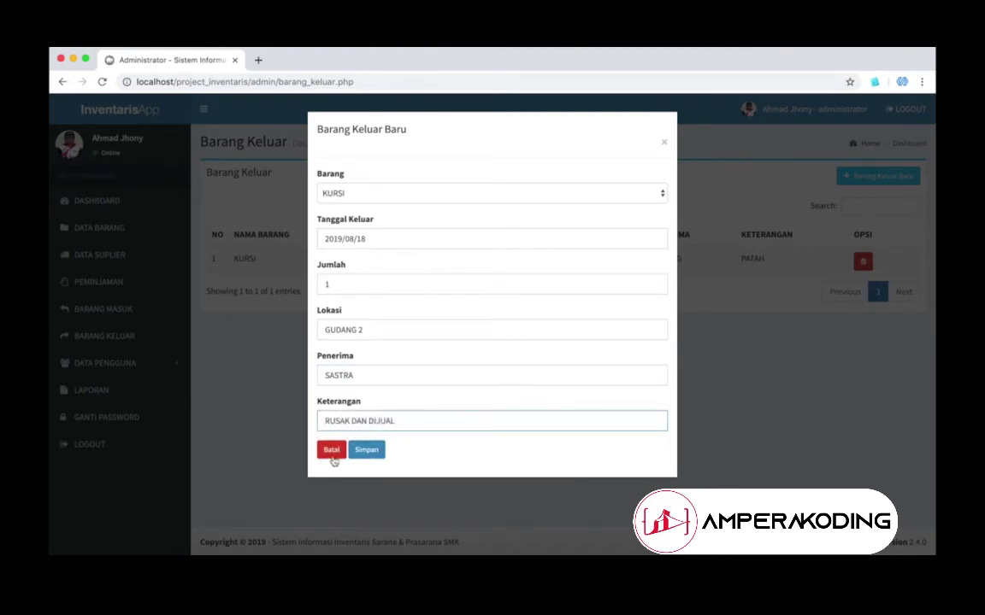
click(371, 450)
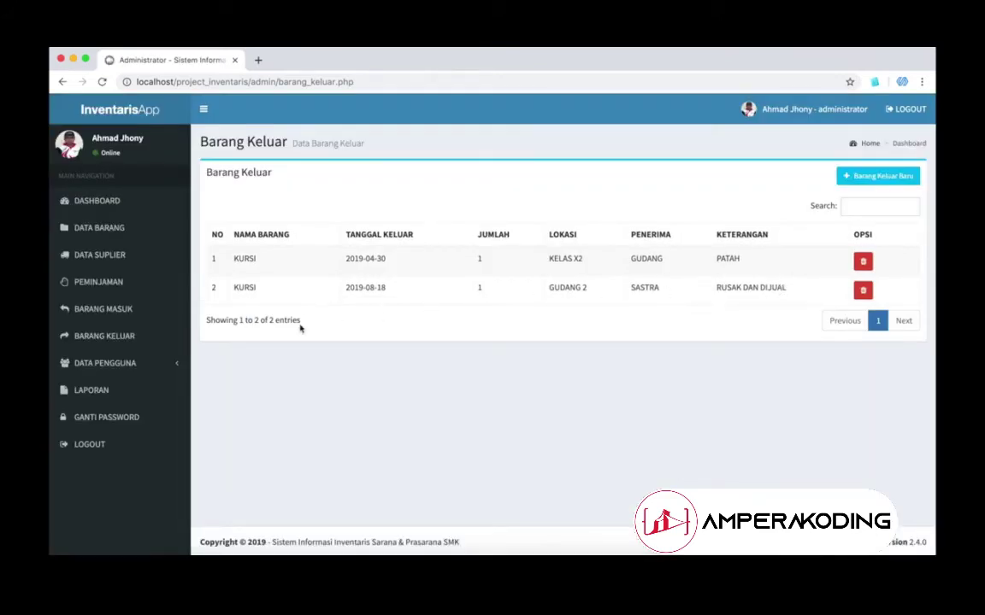
Step: Show the Barang Masuk report for 2019/08/01 to 2019/08/31 on the Laporan page
click(108, 364)
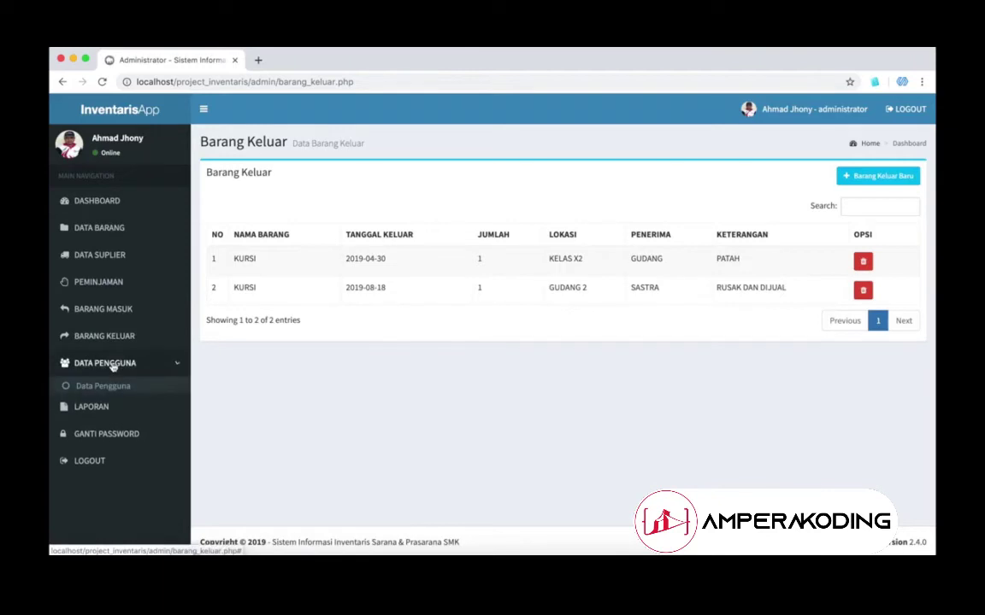
click(116, 429)
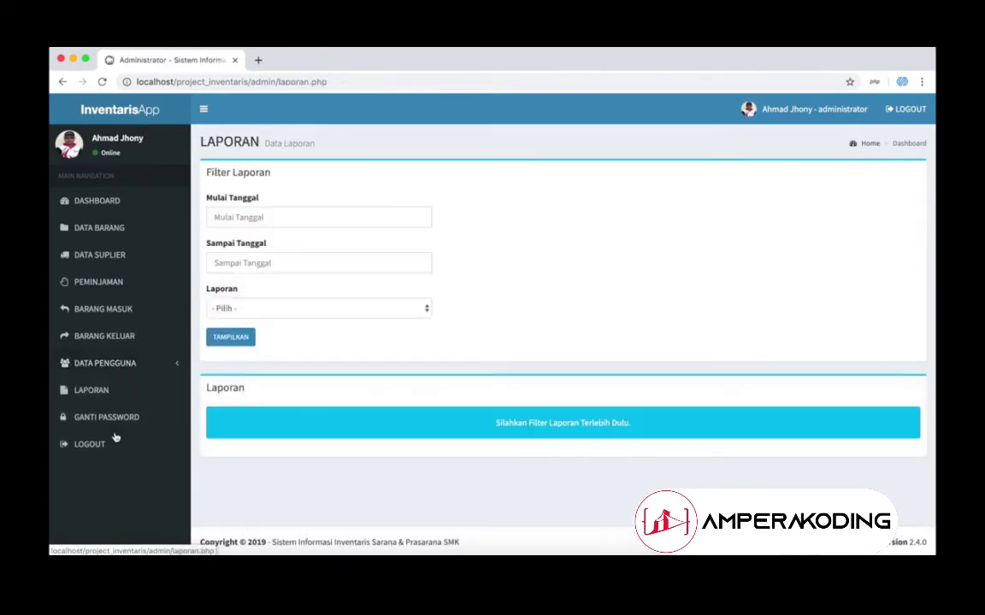
click(300, 220)
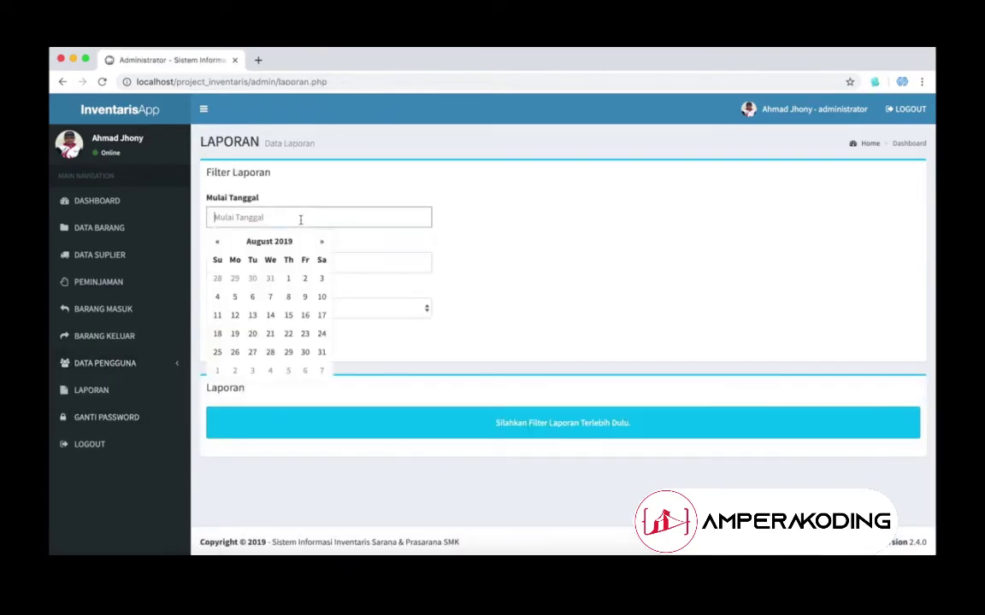
click(289, 277)
click(270, 262)
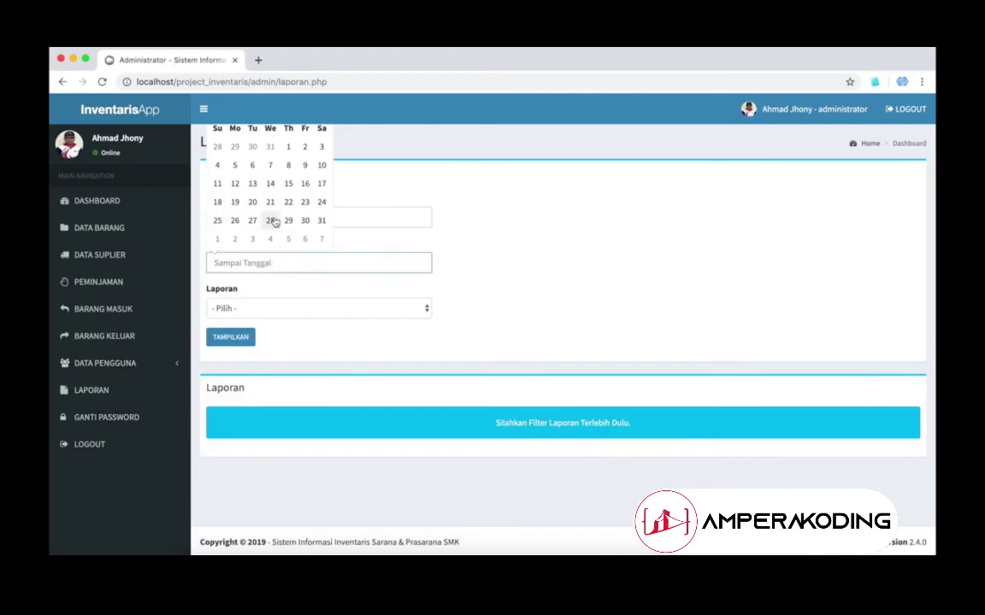
click(321, 220)
click(280, 307)
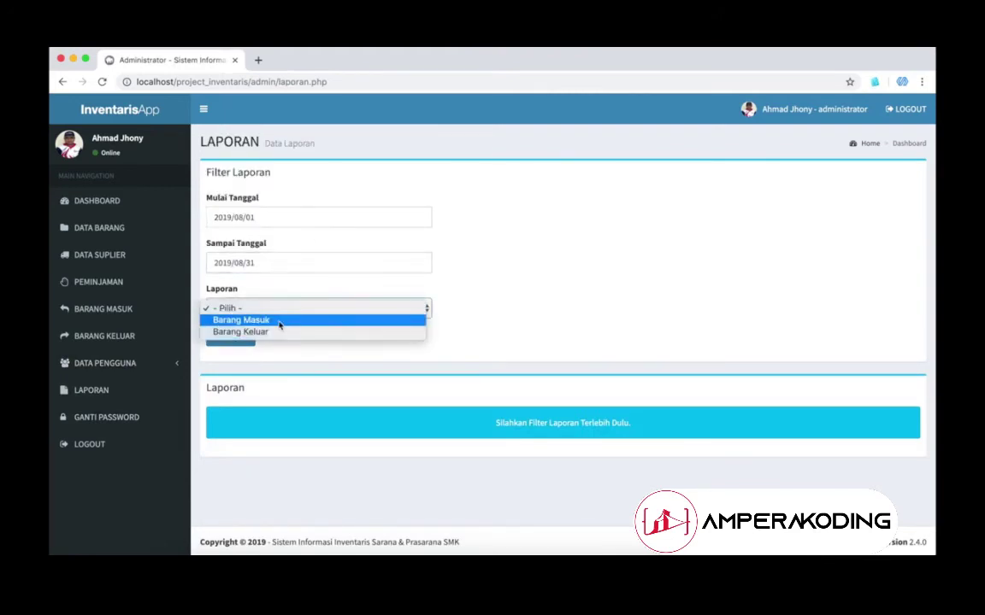
click(279, 322)
click(239, 343)
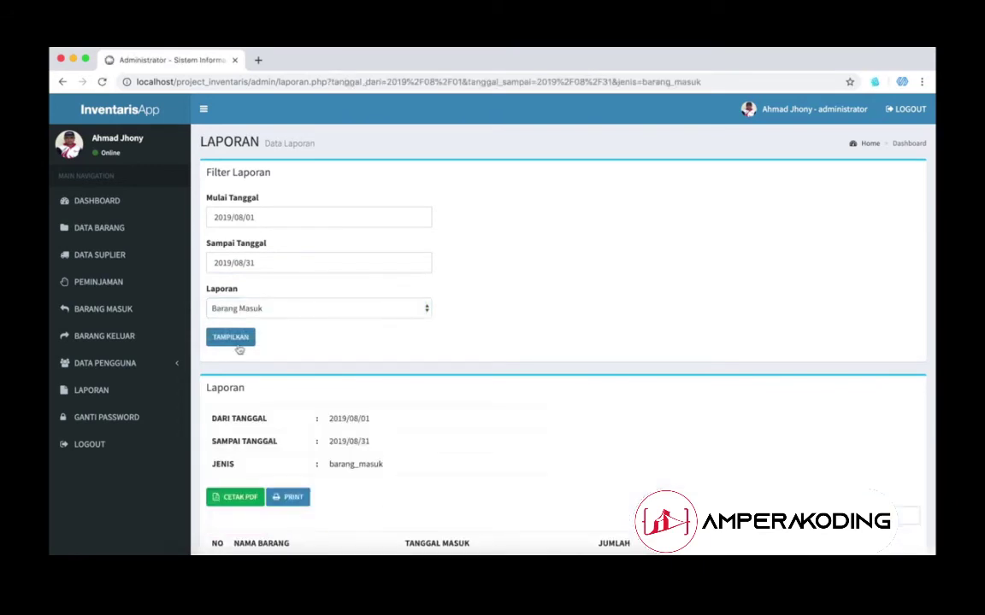
Step: Switch the report type to Barang Keluar and display that August report
scroll(389, 420, down, 3)
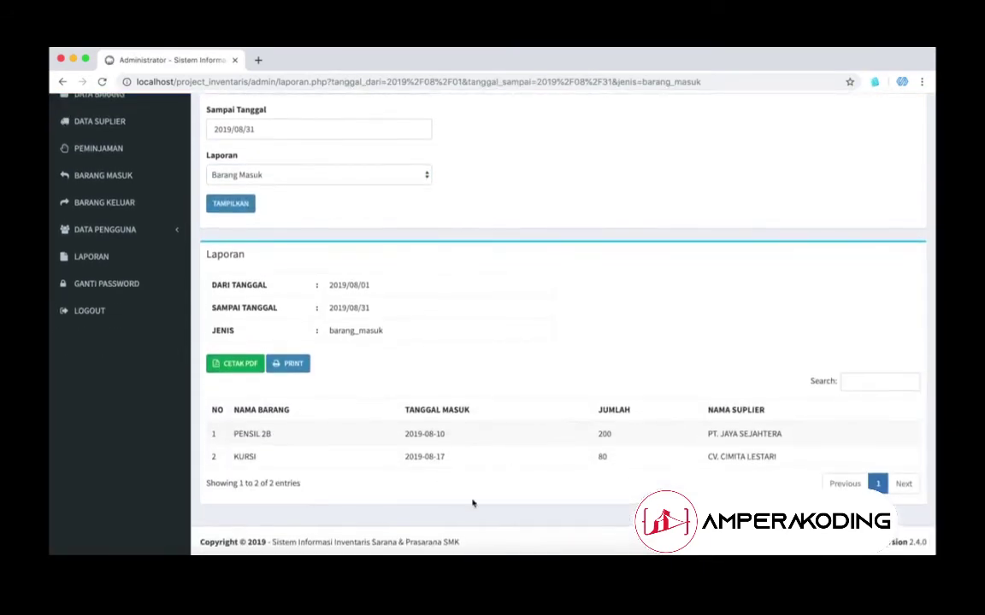
click(324, 177)
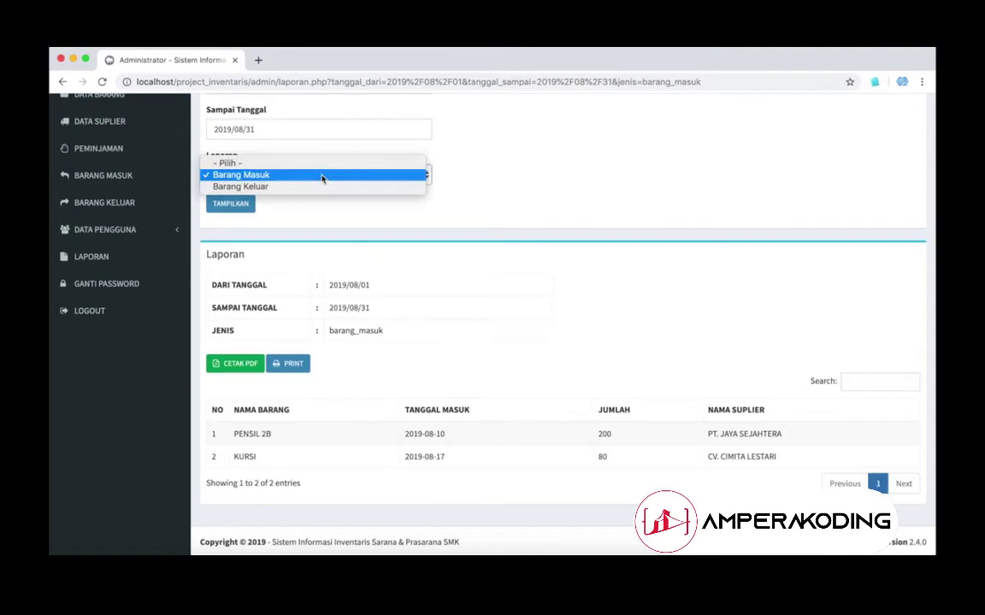
click(322, 186)
click(230, 203)
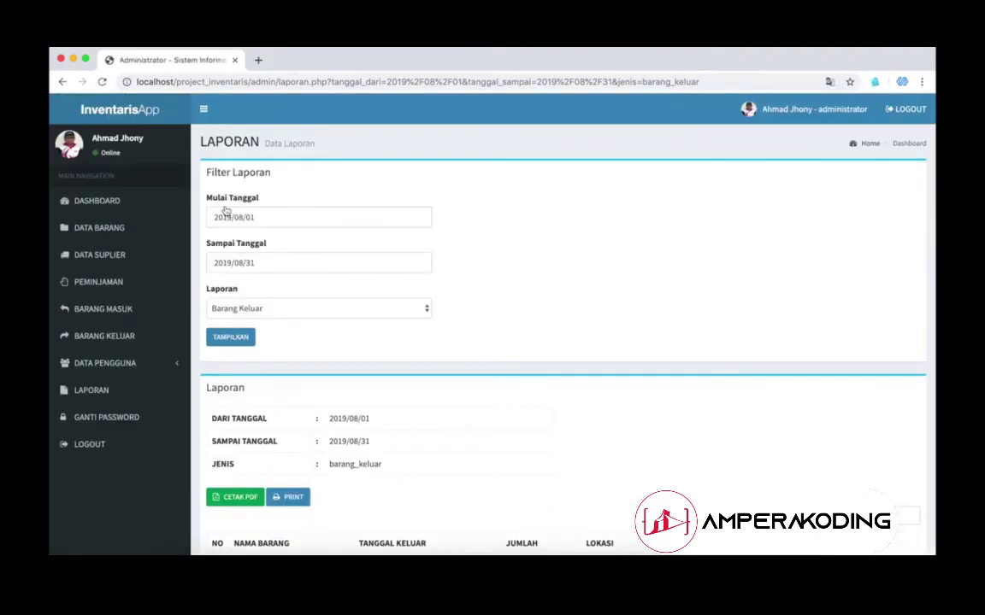
scroll(296, 292, down, 3)
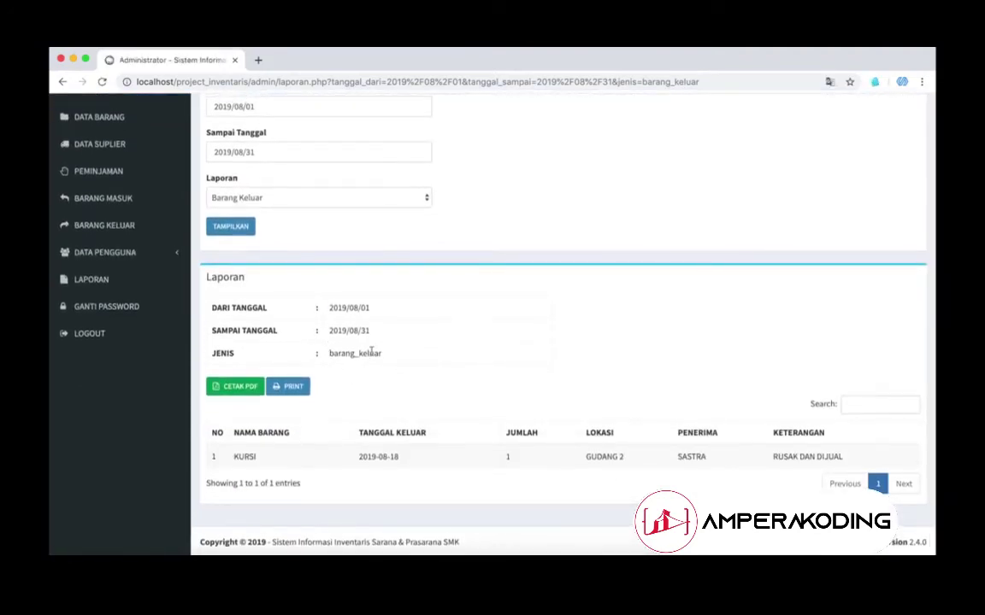
Step: Preview the report for printing without printing, then export it as Laporan (1).pdf and view it
click(291, 387)
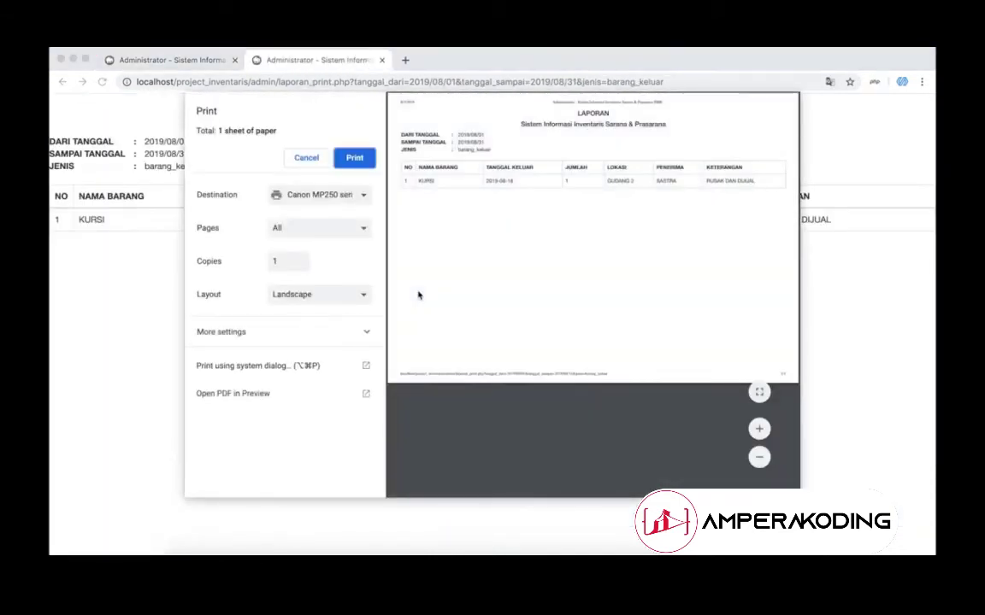
click(305, 157)
click(383, 60)
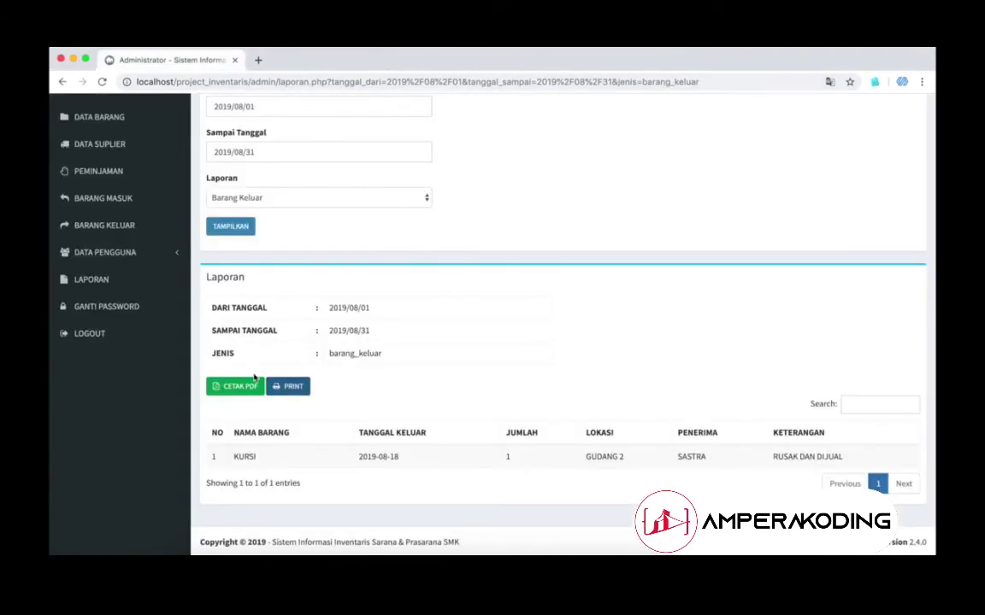
click(248, 387)
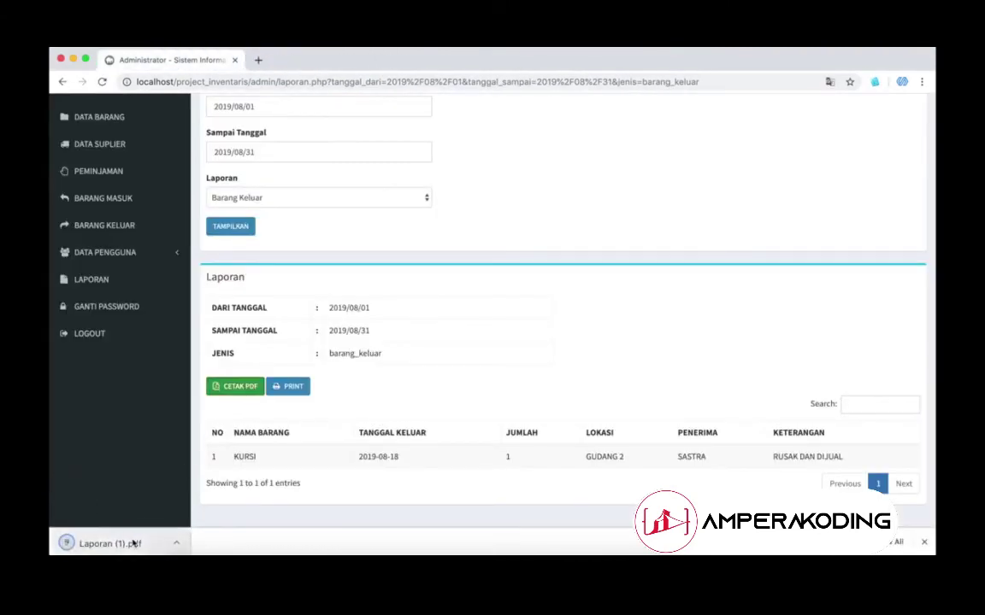
click(134, 544)
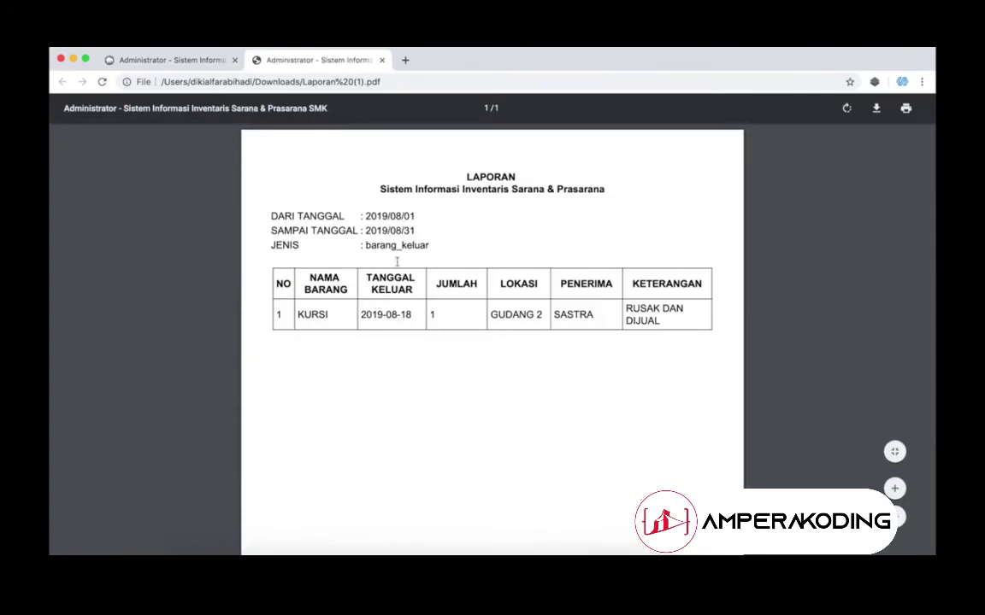
click(382, 60)
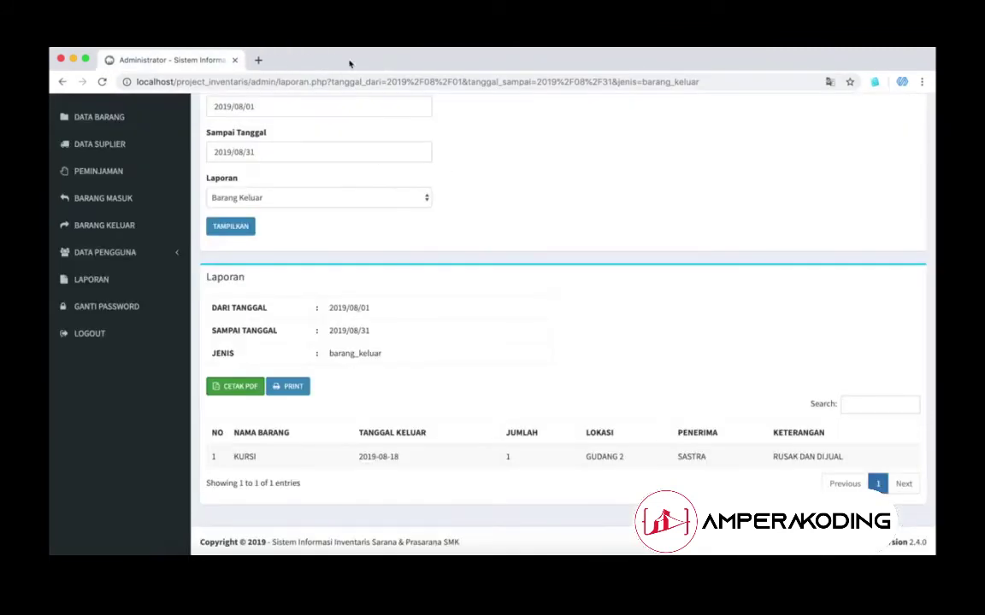
Step: Leave the report type on Barang Keluar and go to the Ganti Password page
click(267, 198)
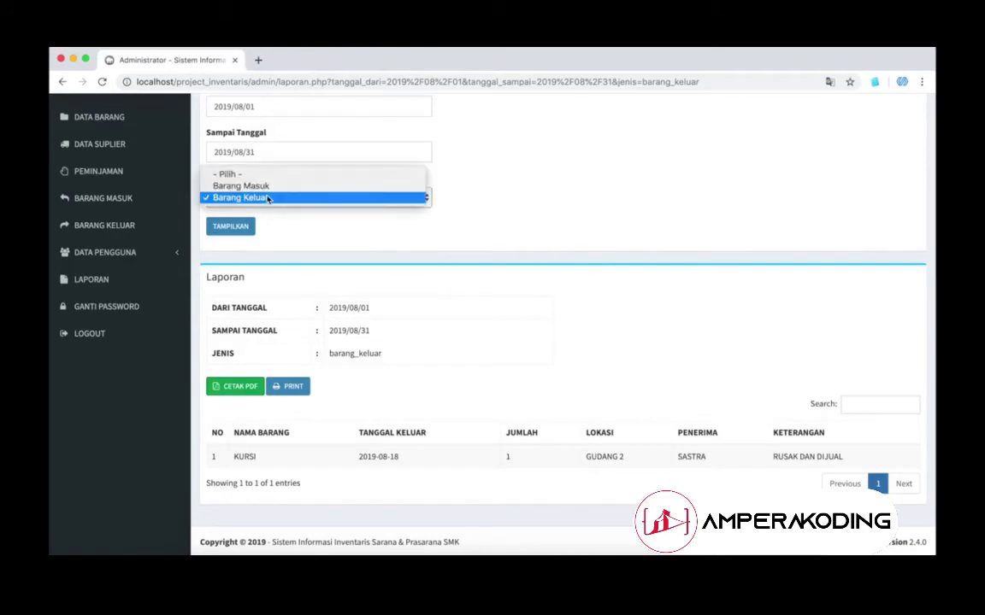
click(268, 198)
scroll(265, 224, up, 3)
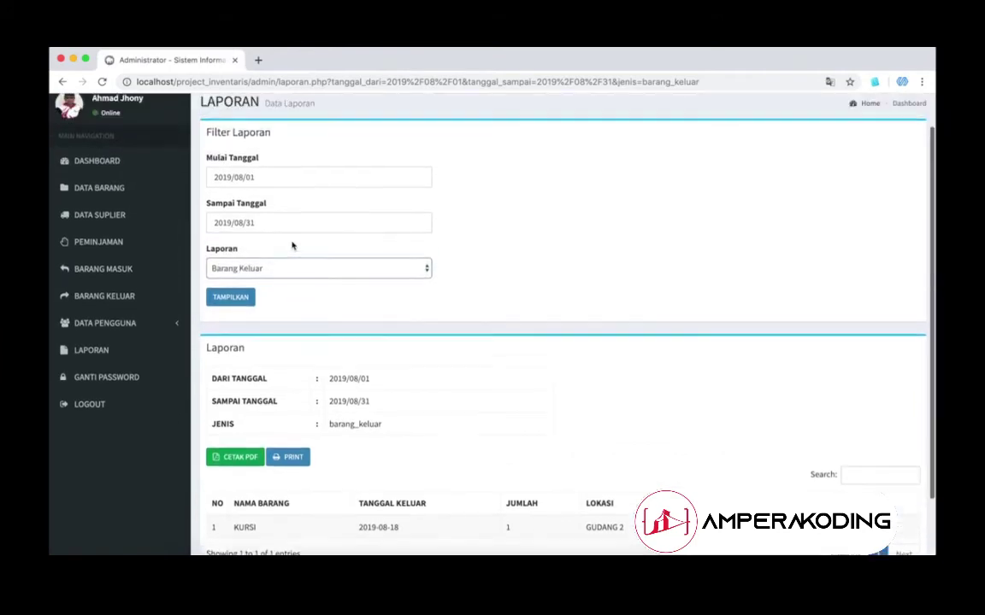
click(119, 410)
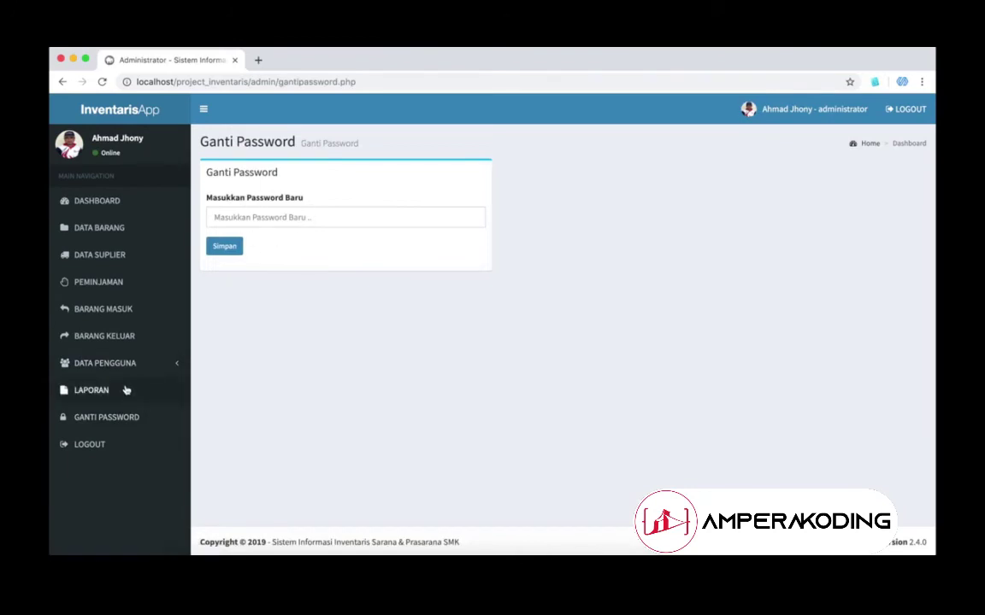
Step: Check the two-user Data Pengguna list, then open the empty Tambah Pengguna form
click(121, 365)
click(124, 389)
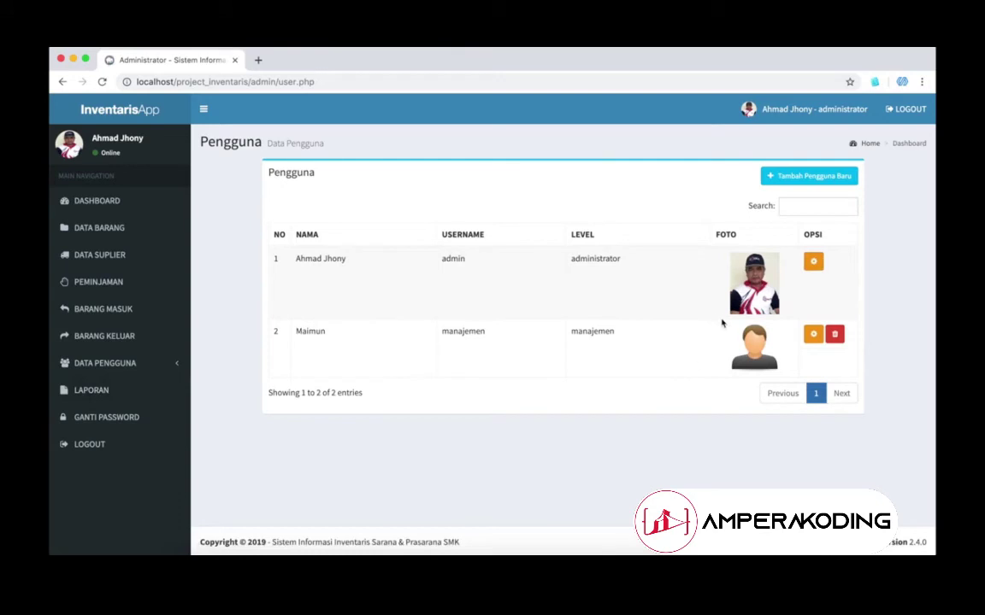
click(128, 364)
click(154, 405)
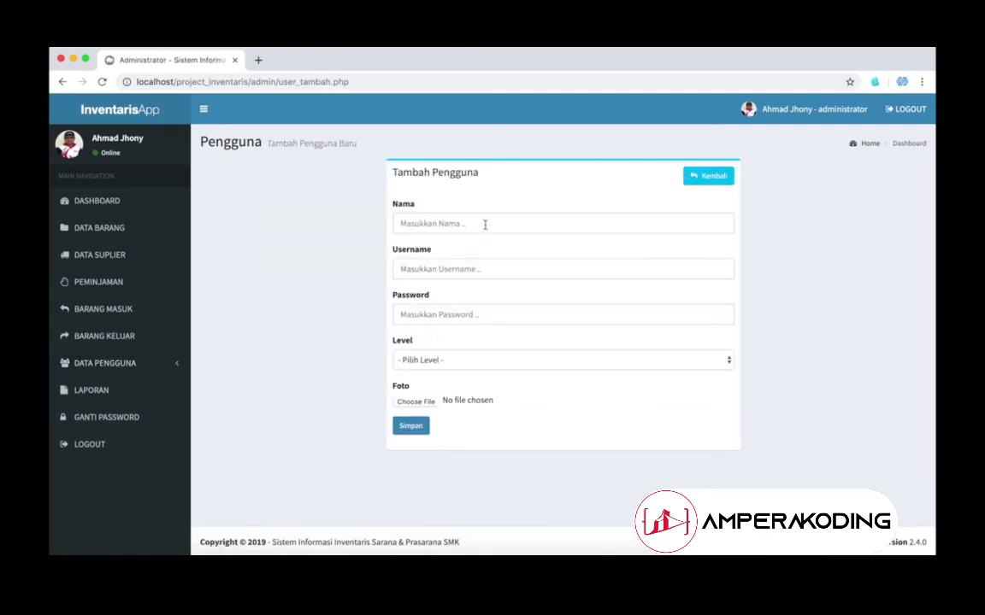
Step: Fill in the new user's full name, replacing the autofilled one, and their username
click(484, 224)
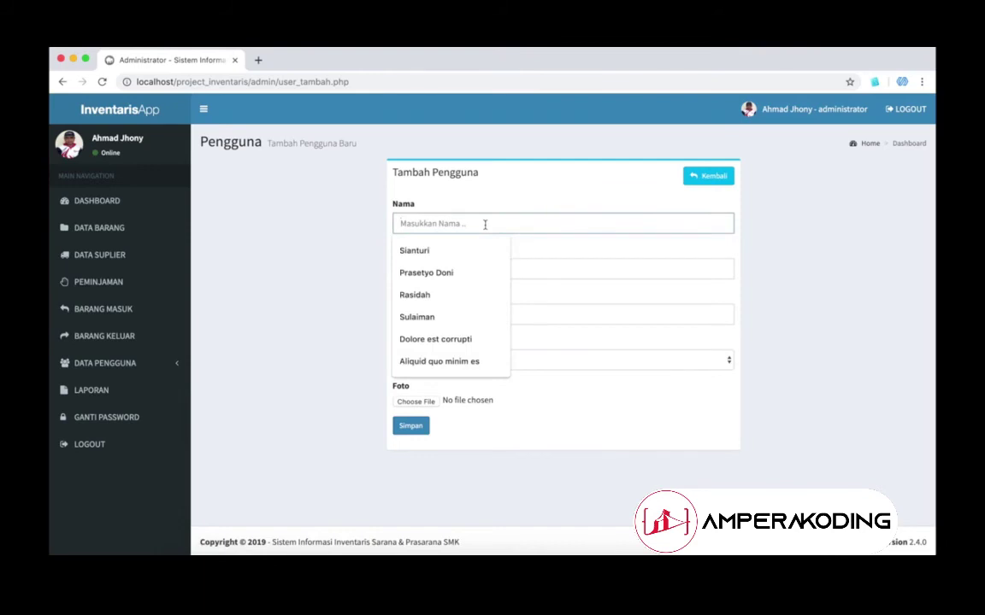
text(SULAIMAN)
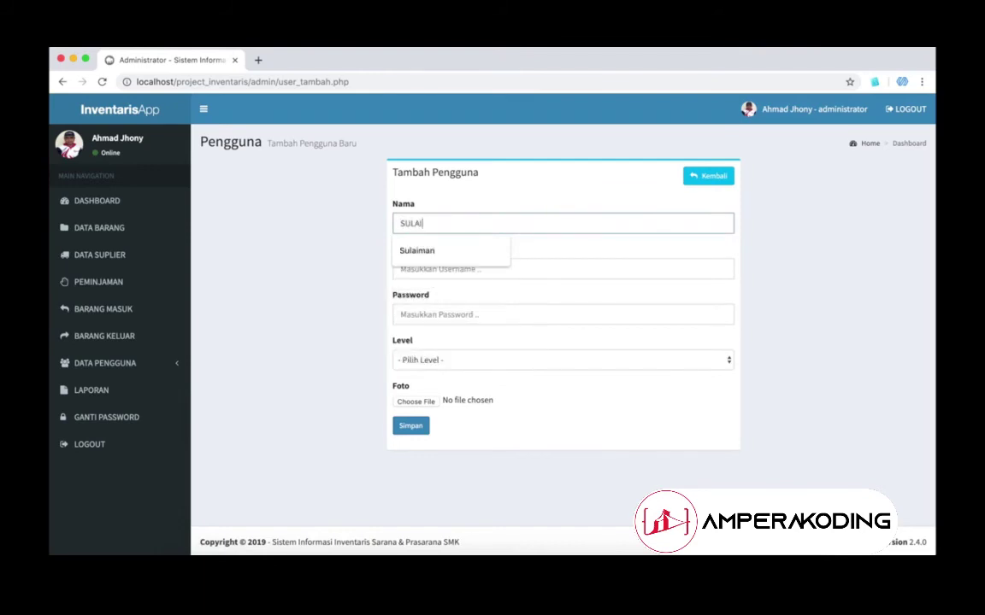
click(459, 250)
double_click(438, 225)
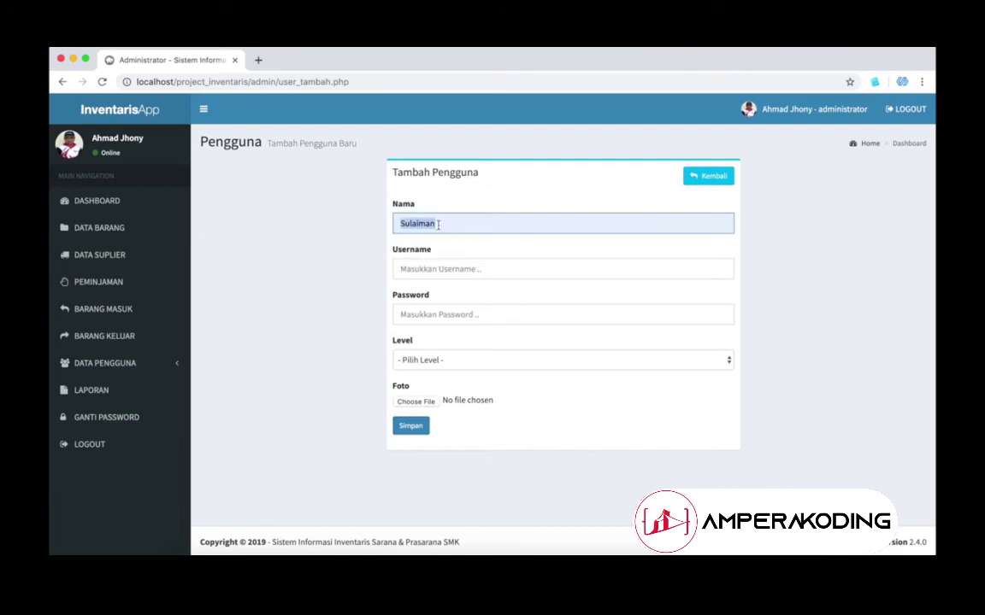
key(BackSpace)
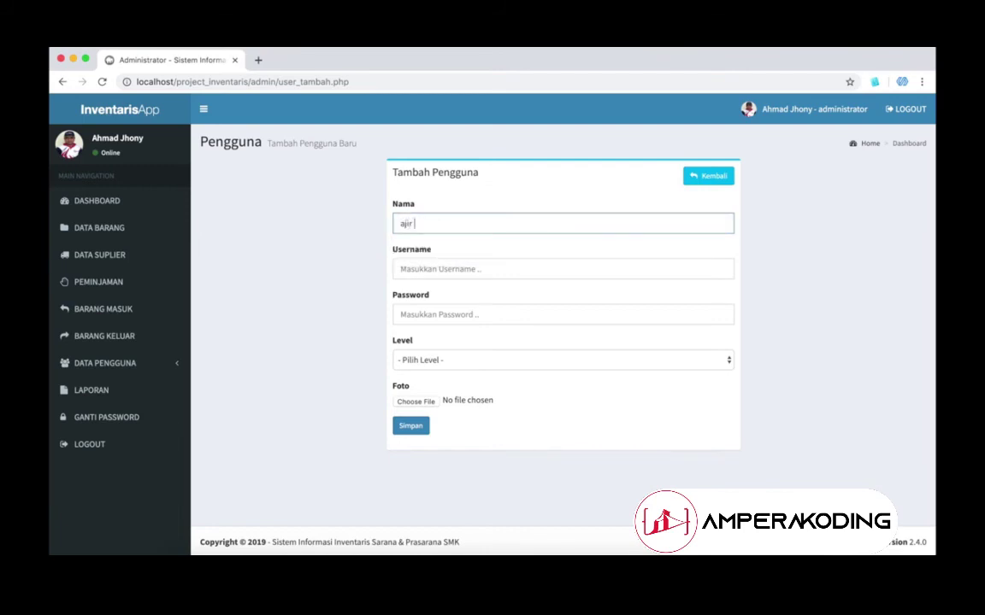
key(Tab)
text(ajir)
Step: Enter the user's password, set the level to Manajemen, and save the new user
click(445, 314)
text(123)
click(453, 360)
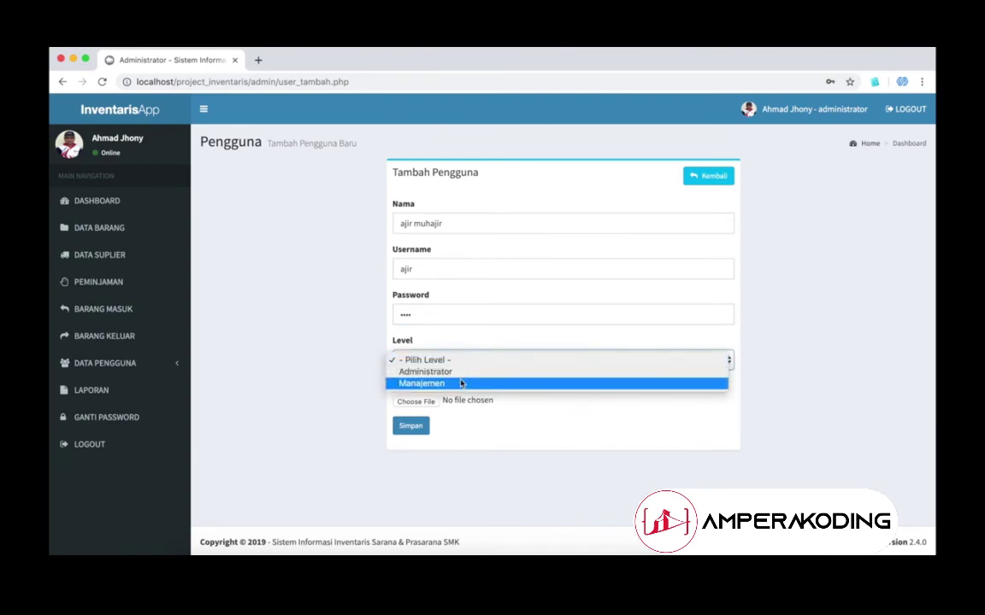
click(461, 384)
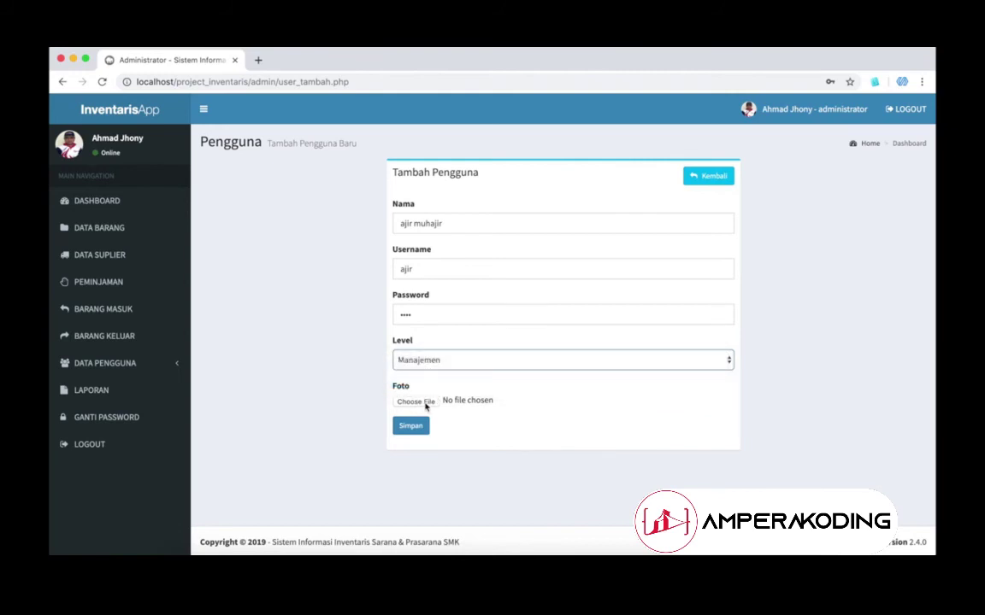
click(412, 425)
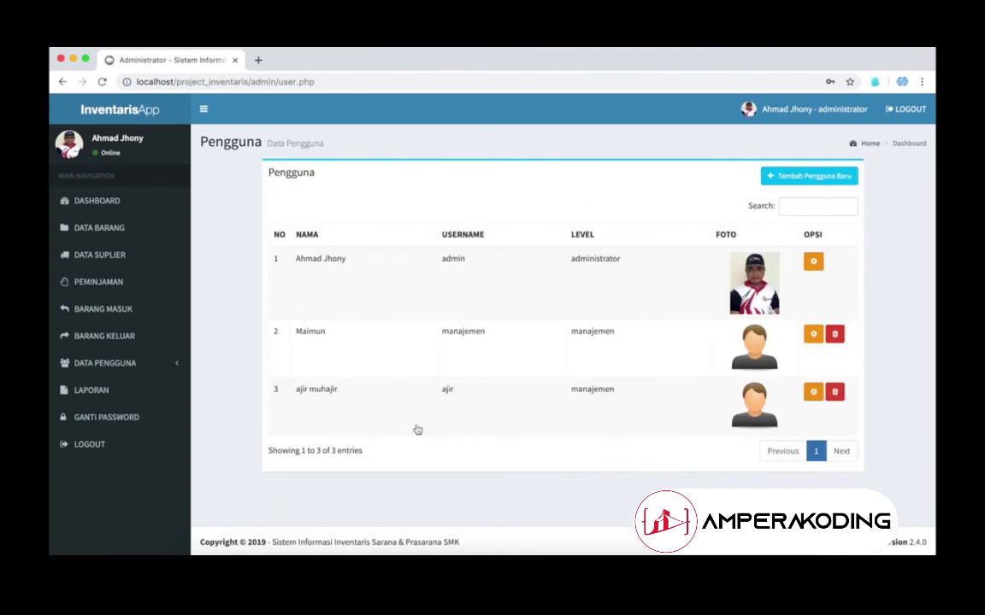
double_click(589, 391)
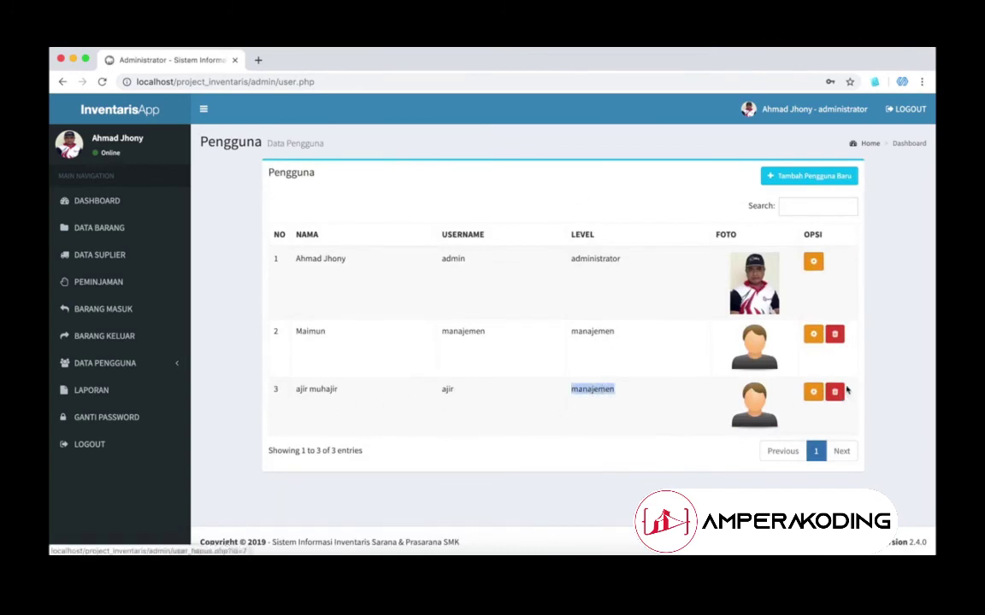
click(813, 393)
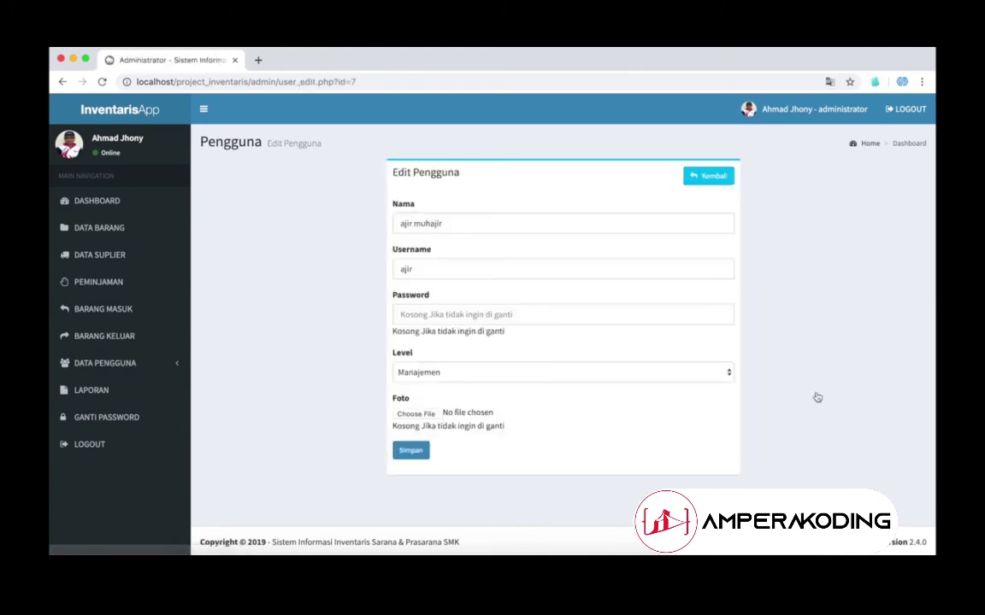
drag(396, 337, 519, 332)
click(539, 343)
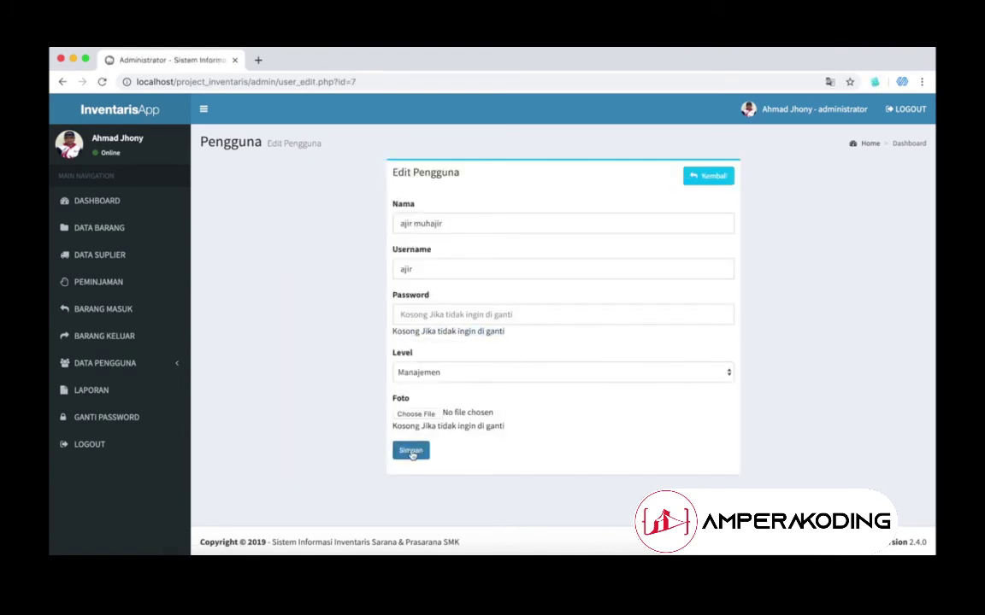
click(411, 453)
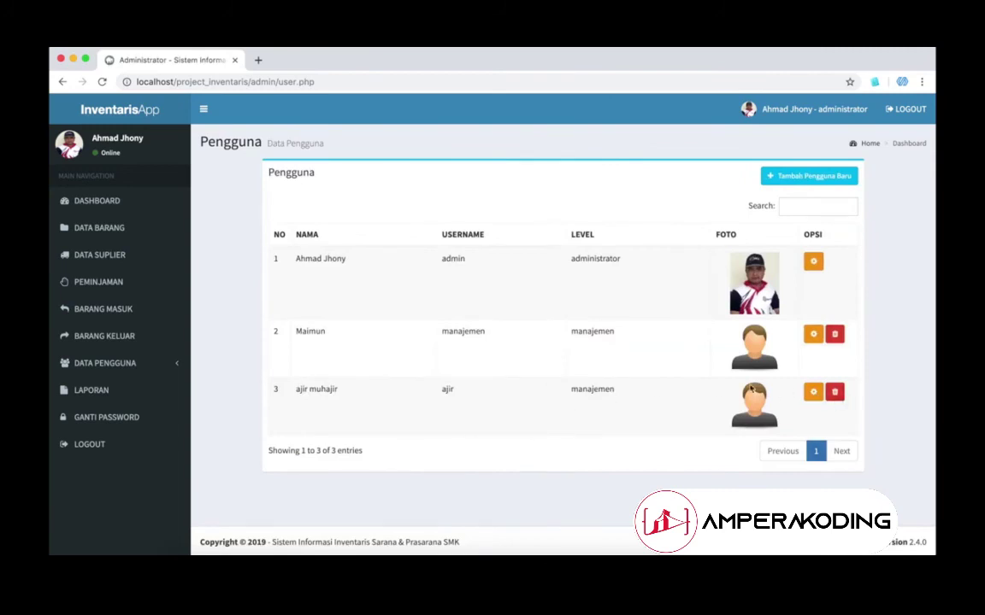
Step: Log out of the administrator account and sign in with the new Manajemen user's credentials
click(103, 198)
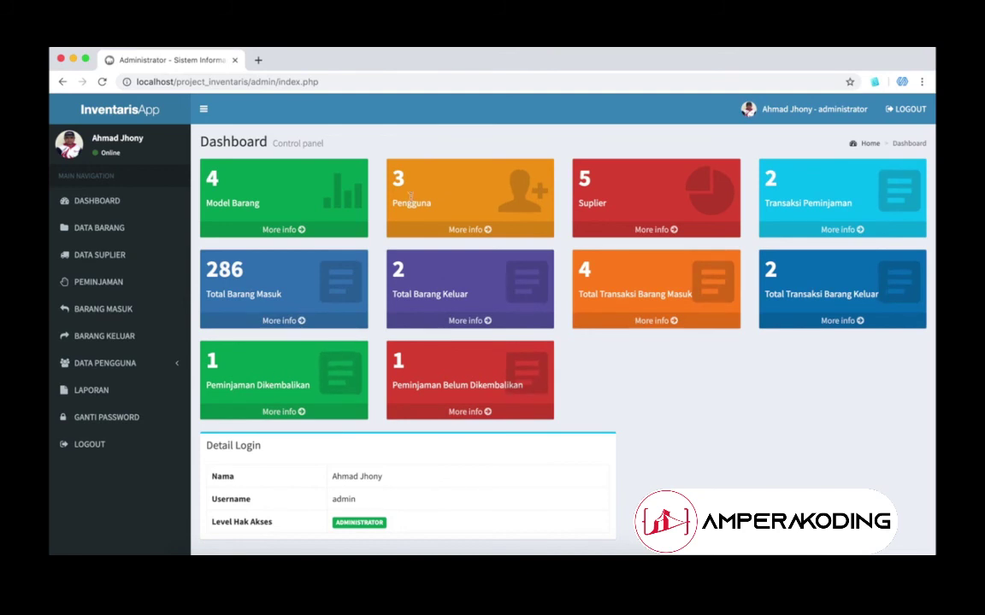
click(111, 451)
click(401, 409)
text(ajir)
key(Tab)
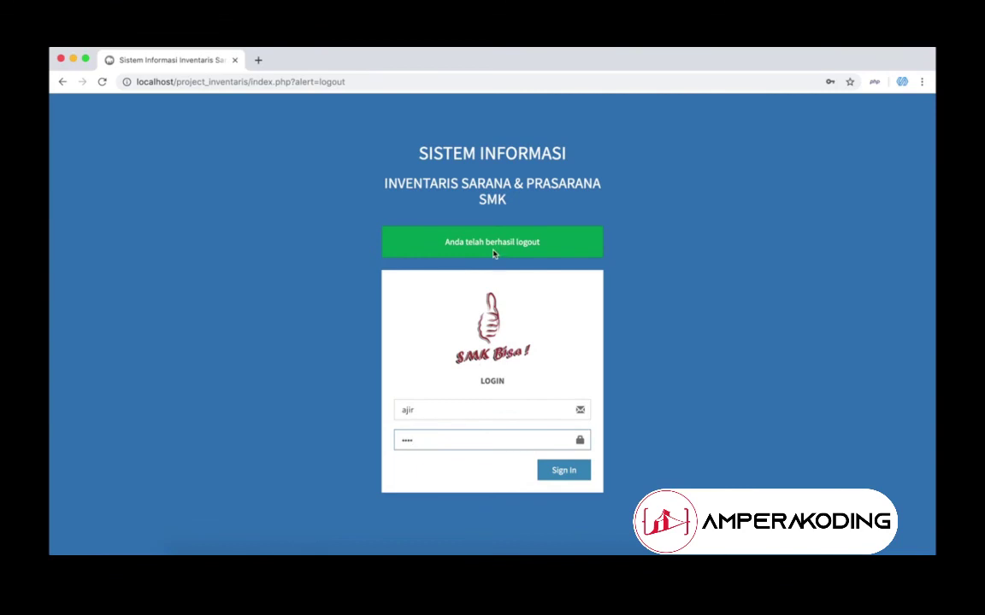
click(564, 470)
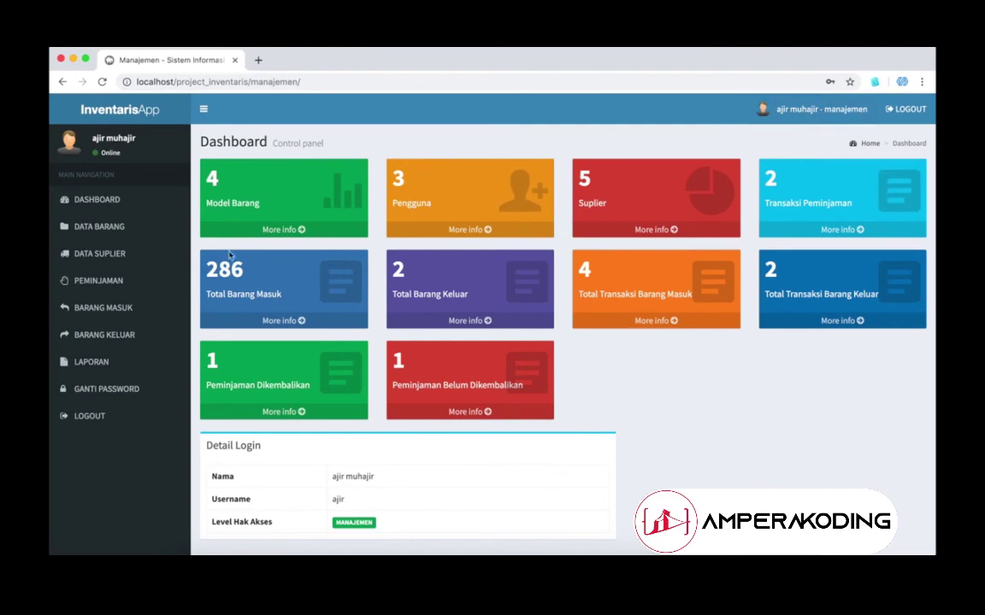
click(127, 226)
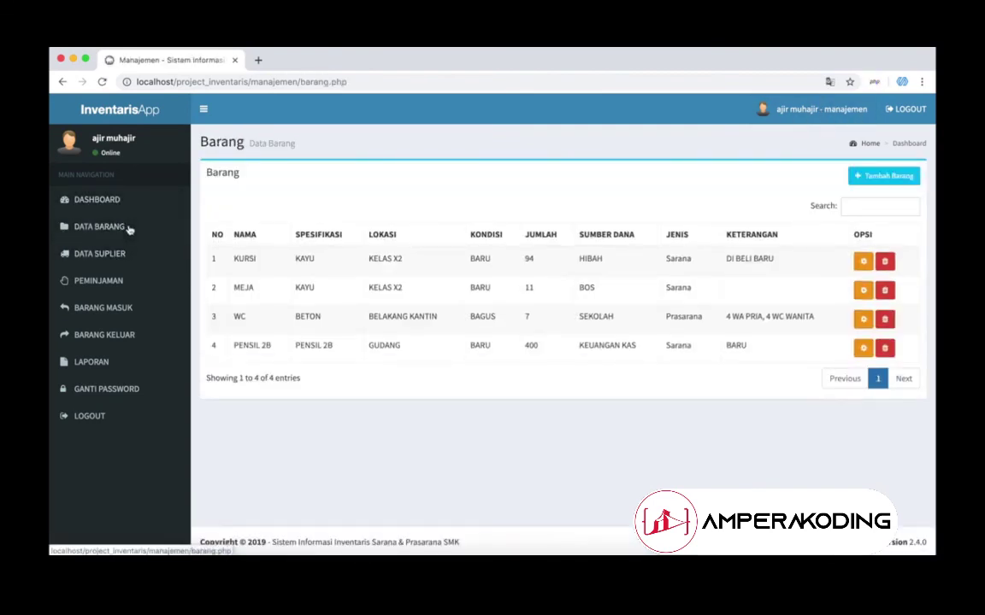
click(881, 177)
scroll(661, 409, down, 2)
scroll(661, 409, up, 3)
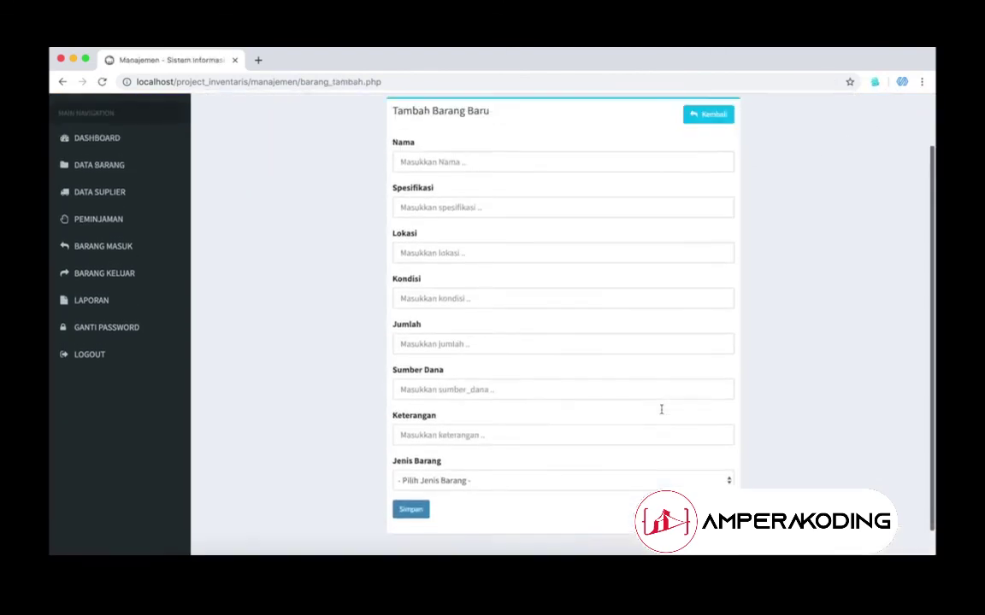
click(722, 183)
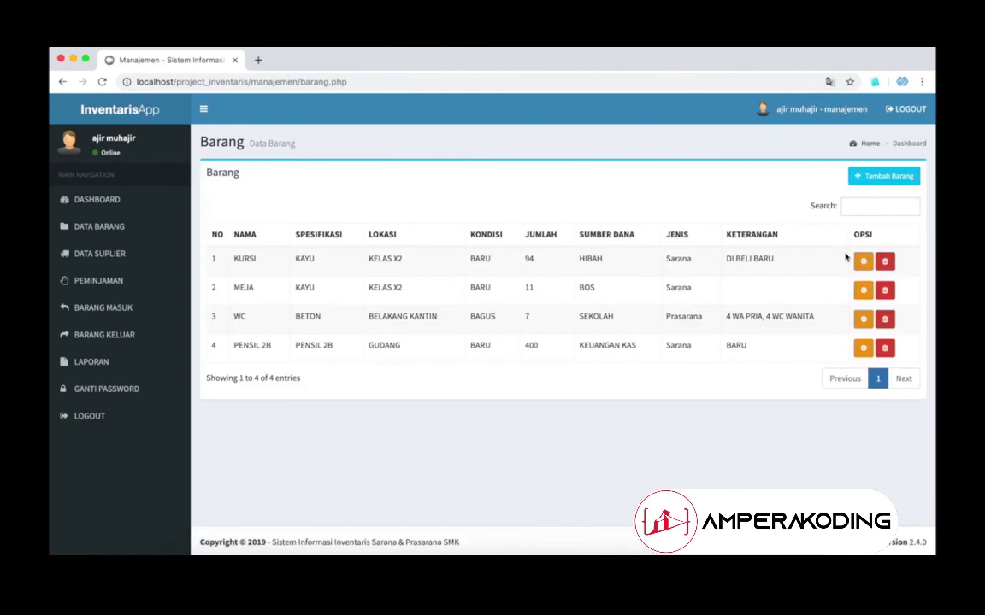
click(99, 253)
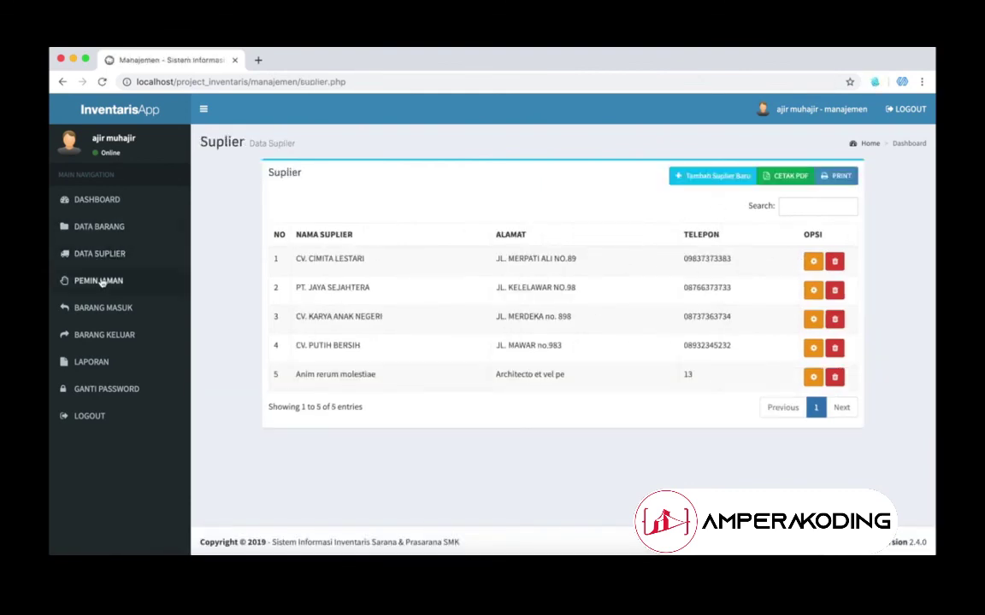
click(103, 308)
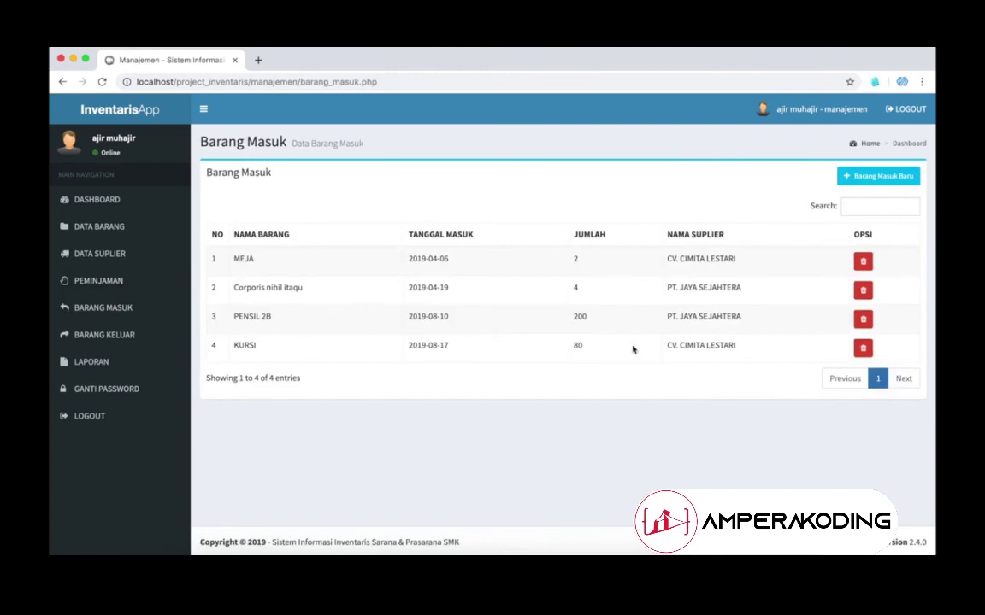
click(103, 334)
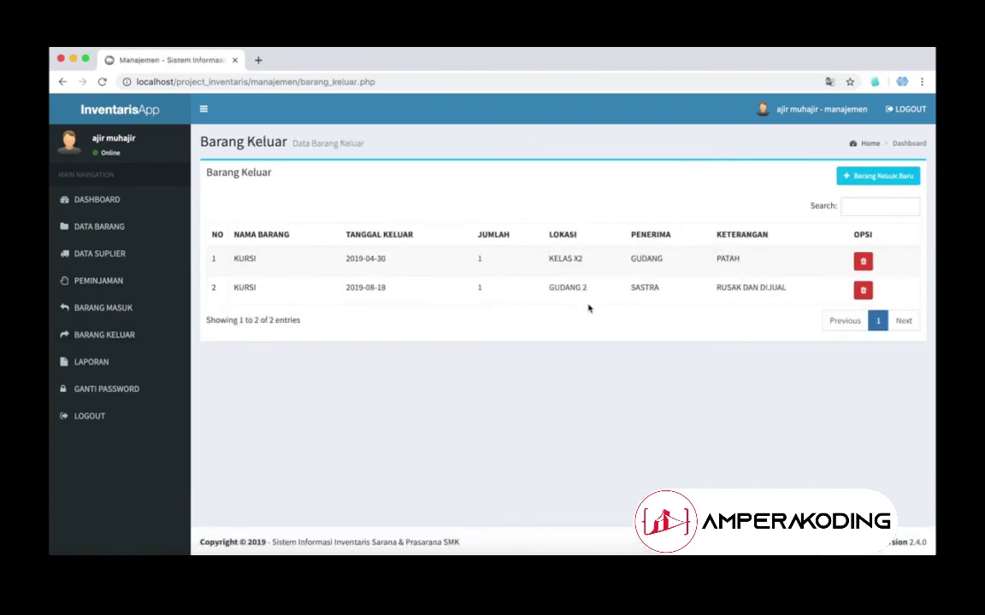
click(94, 361)
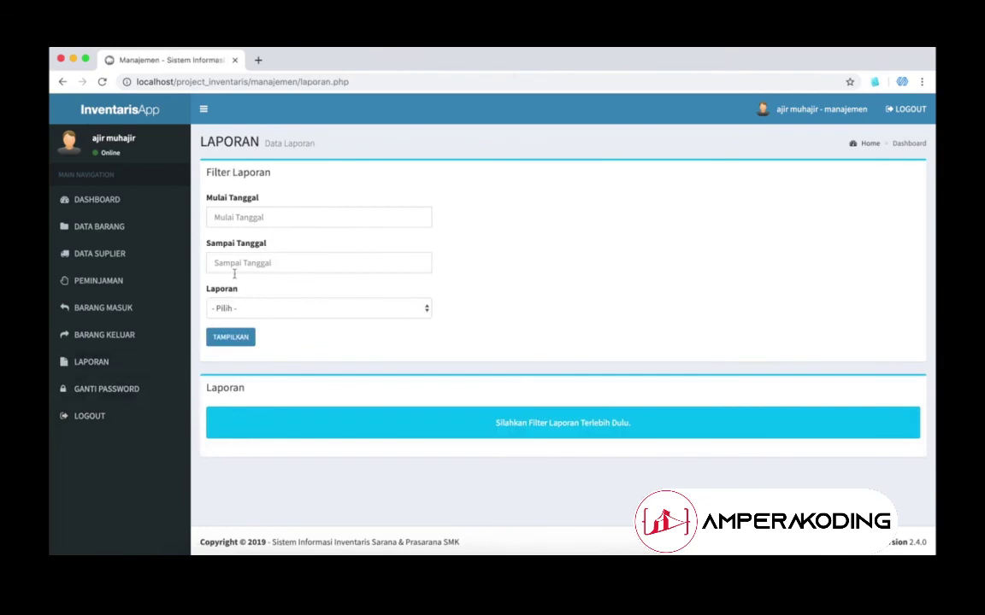
click(137, 392)
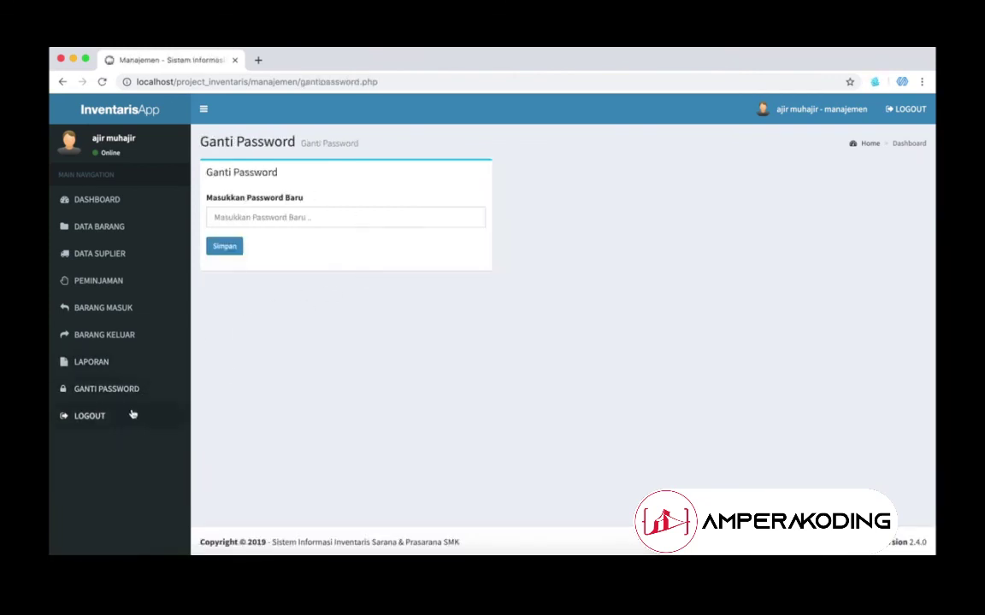
click(141, 196)
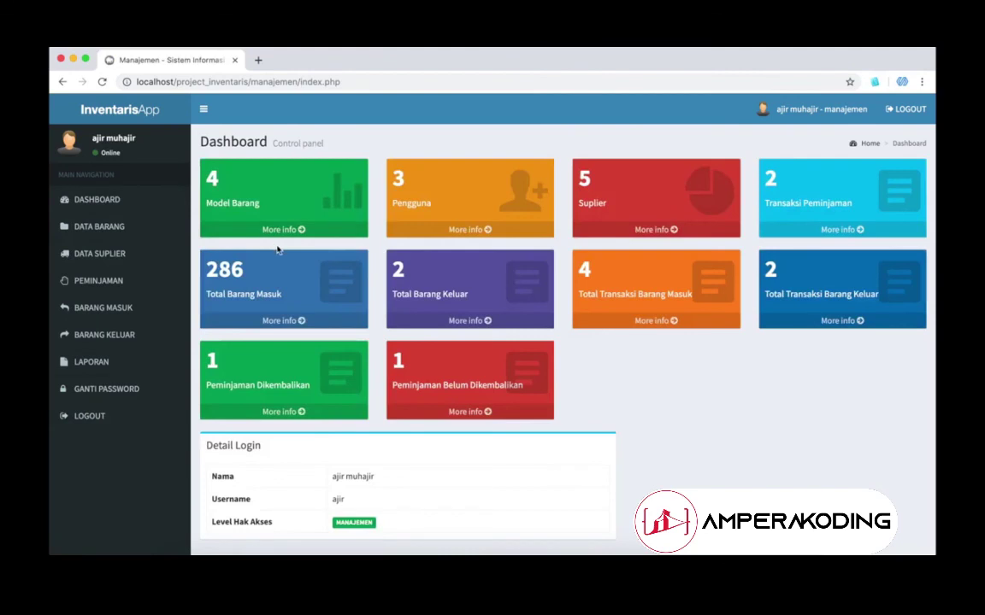
Step: Log out the Manajemen user, sign in briefly as administrator, then log out again
click(127, 415)
click(426, 408)
text(admin)
key(Tab)
text(ad)
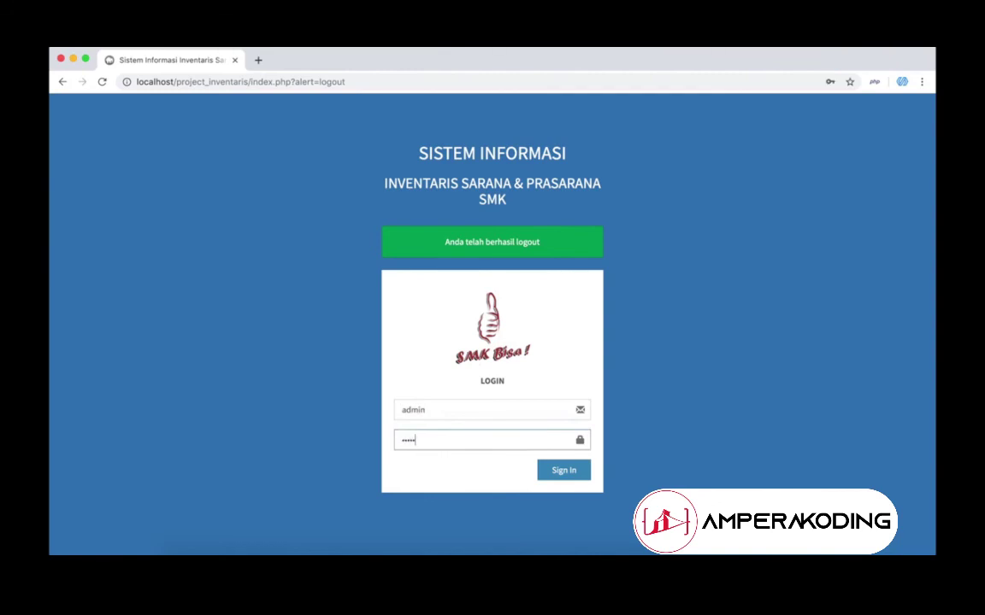
key(Return)
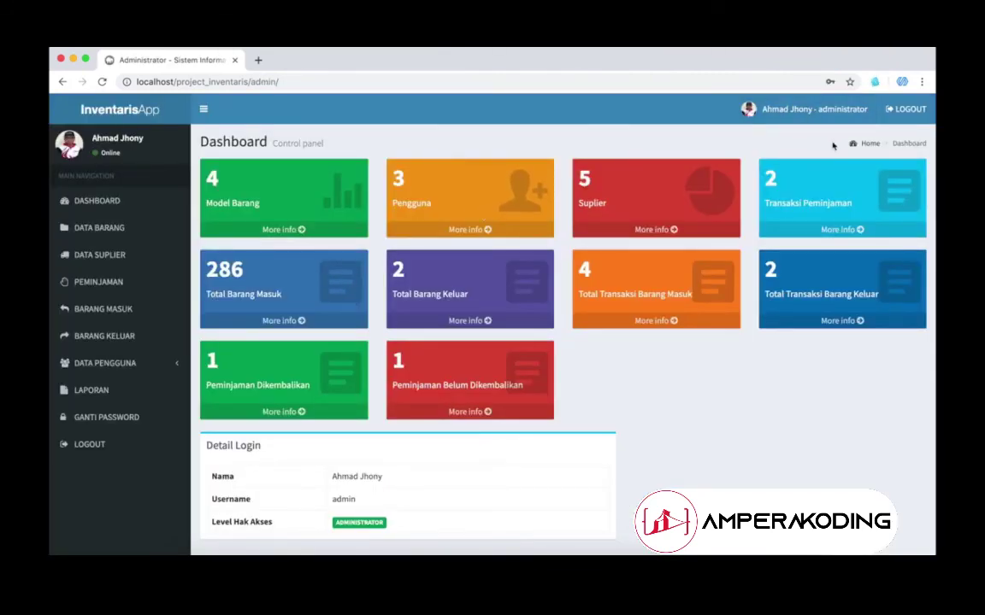
click(131, 441)
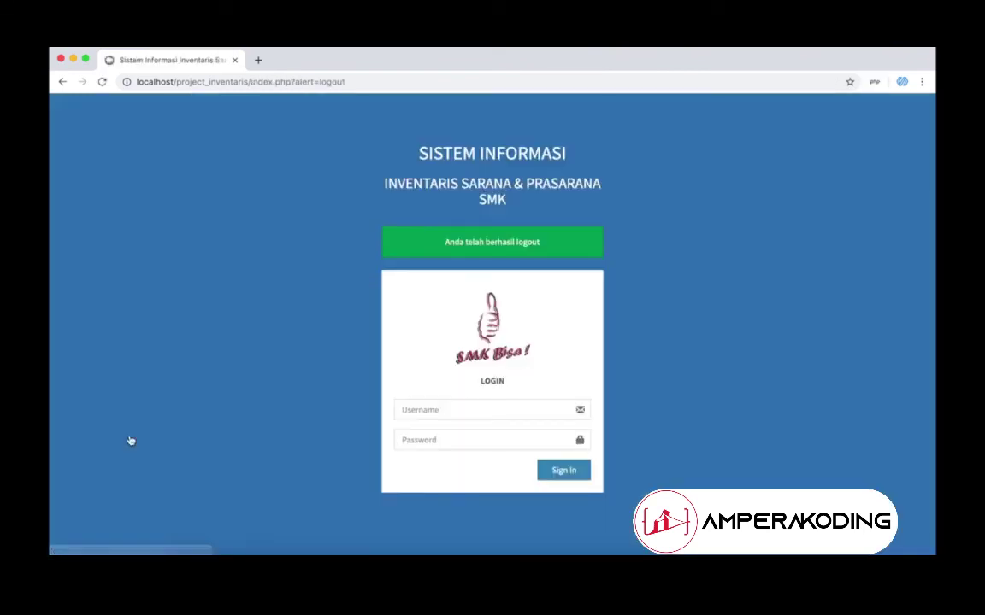